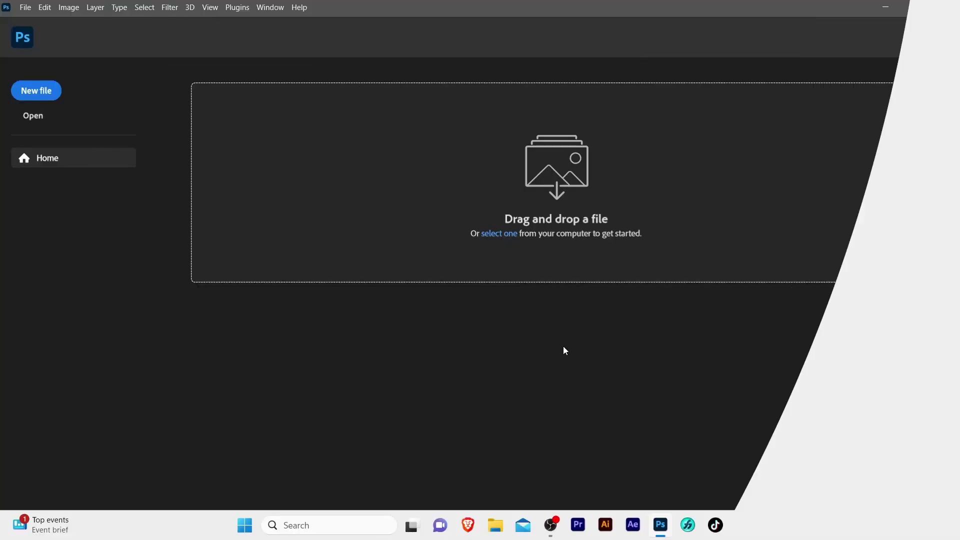
- Start a new document sized 1080 × 1080 pixels
click(52, 95)
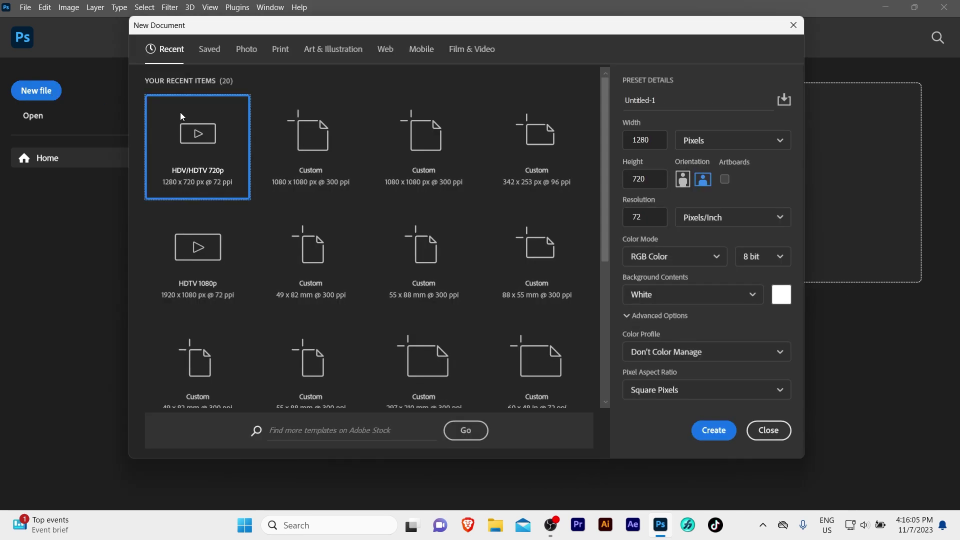
click(645, 140)
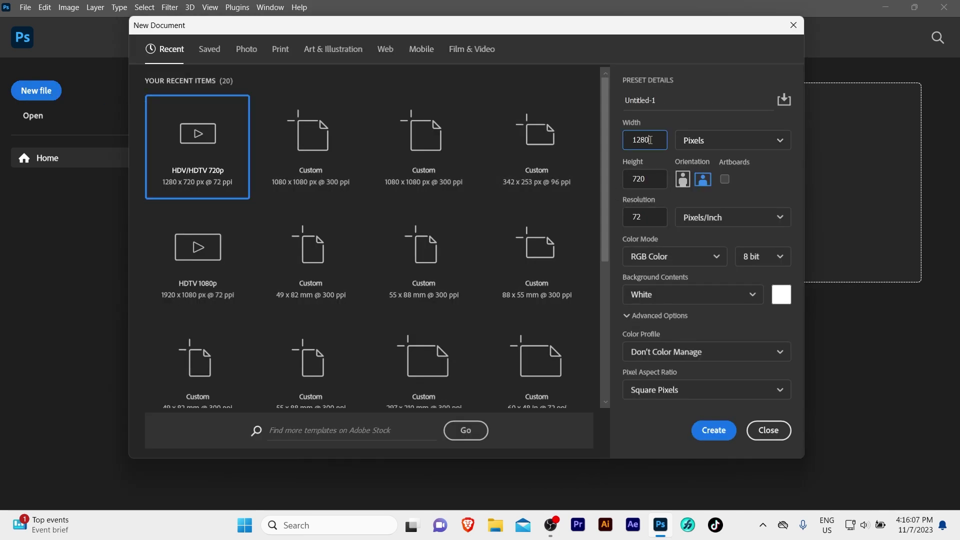
click(690, 143)
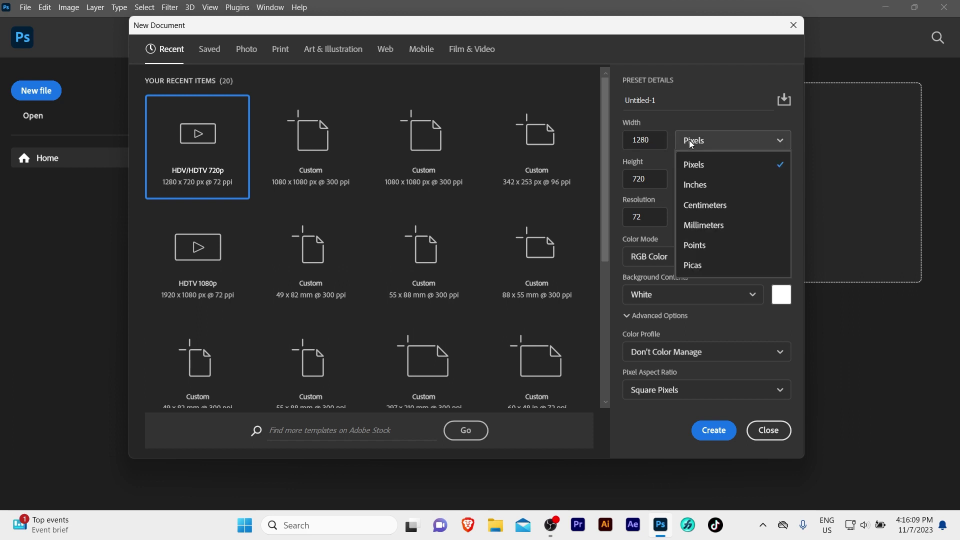
click(715, 170)
double_click(657, 135)
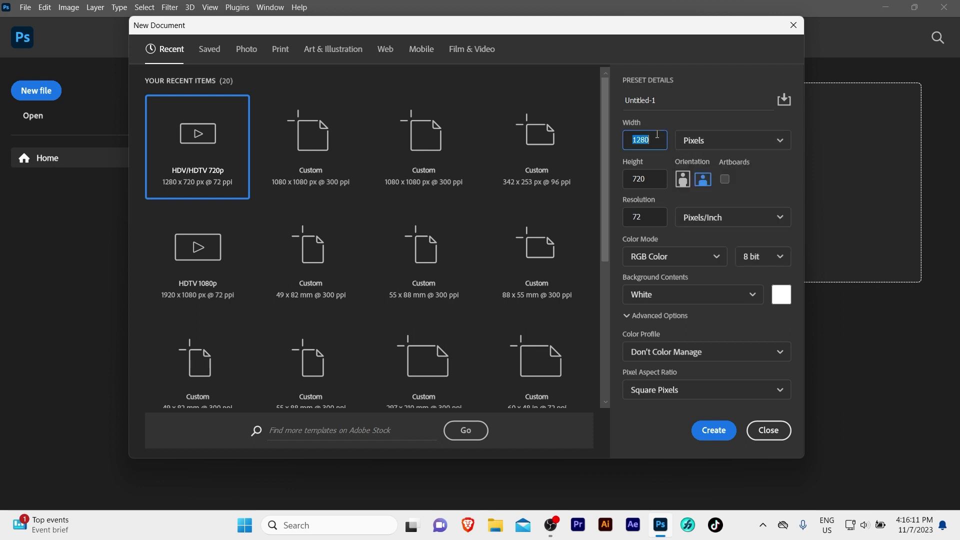
text(1080)
click(657, 171)
double_click(655, 173)
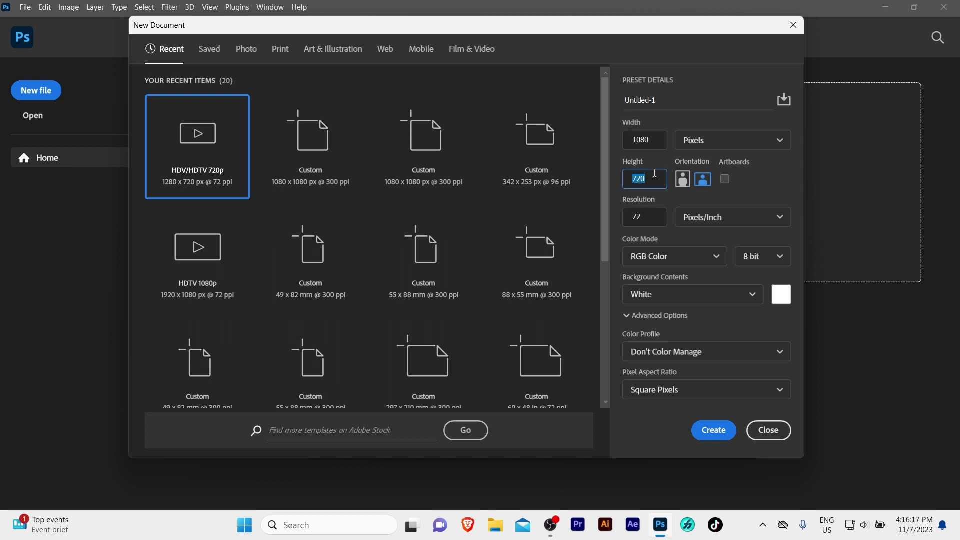
text(1080)
key(Tab)
- Set the resolution to 300 ppi, keep RGB Color, and create the document
text(300)
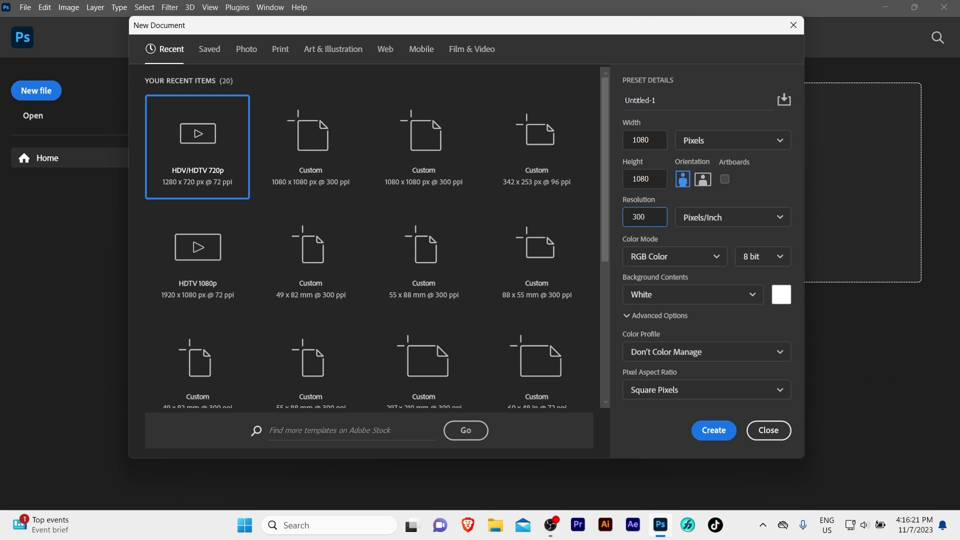
double_click(649, 211)
click(651, 218)
click(672, 257)
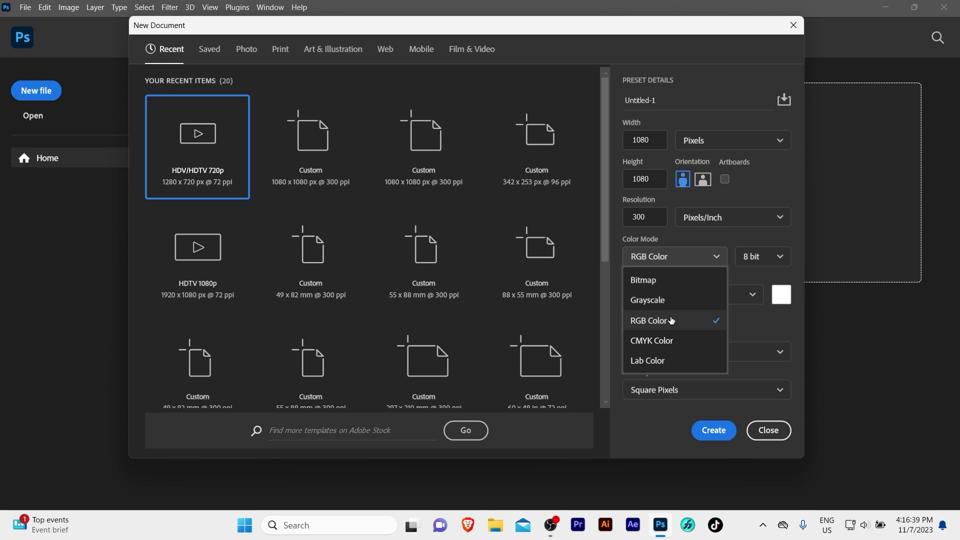
click(672, 320)
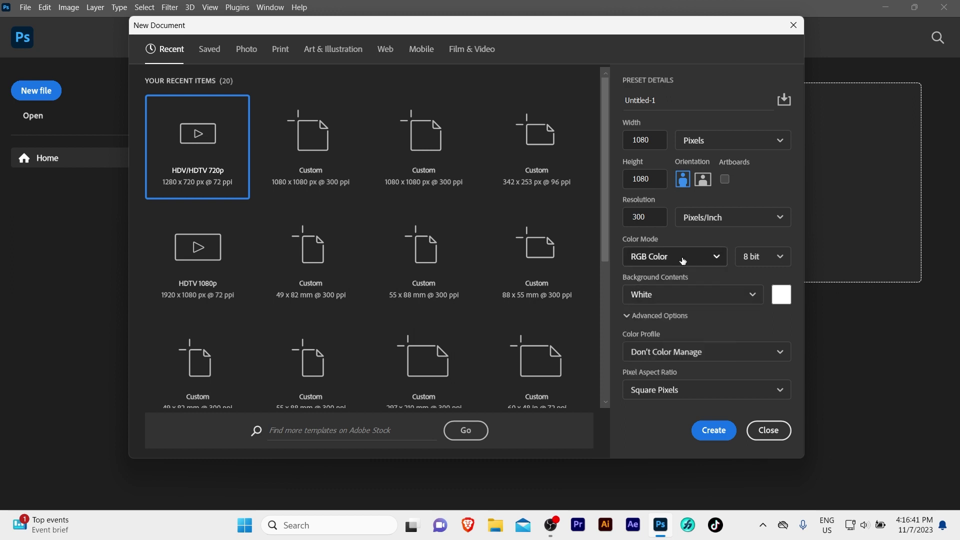
click(722, 431)
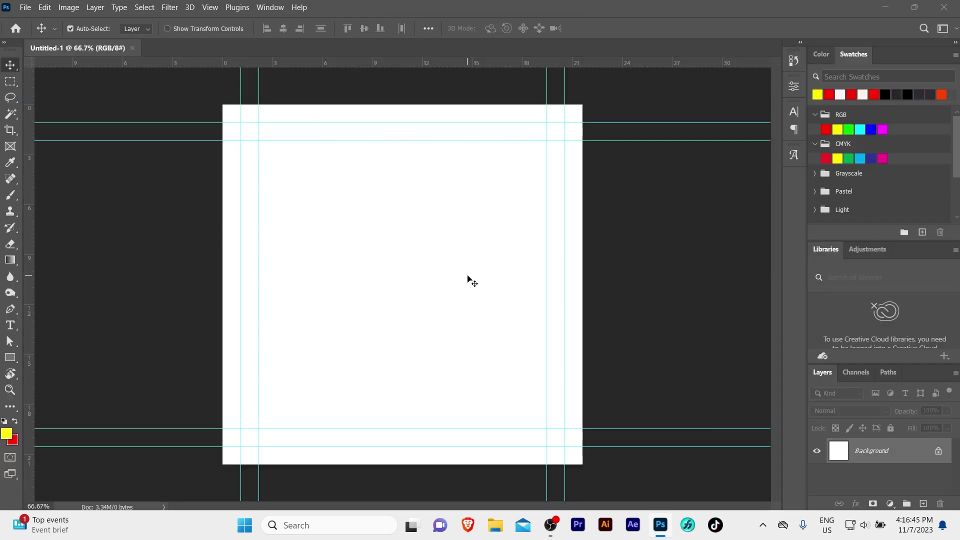
- Hide the canvas guides with Ctrl+; and minimise Photoshop to the desktop
key(ctrl+semicolon)
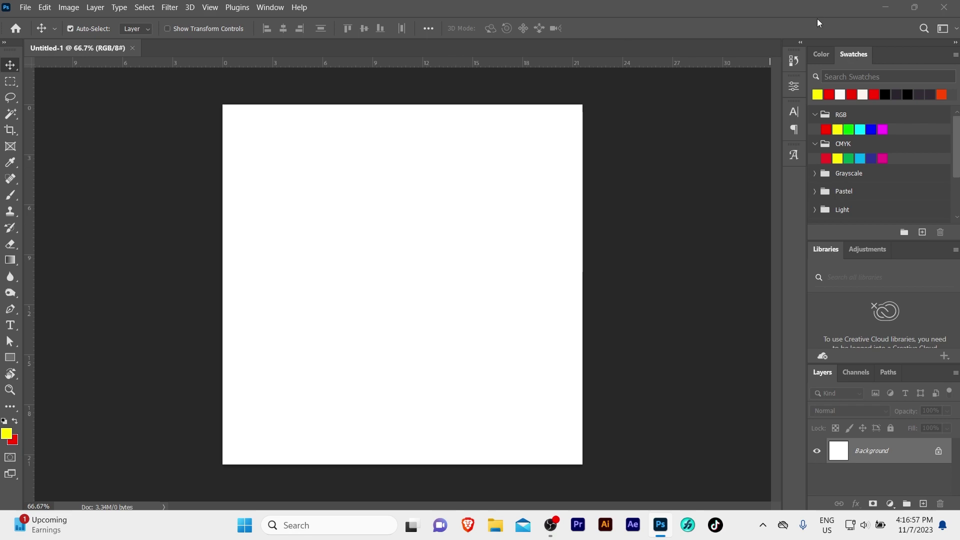
click(885, 7)
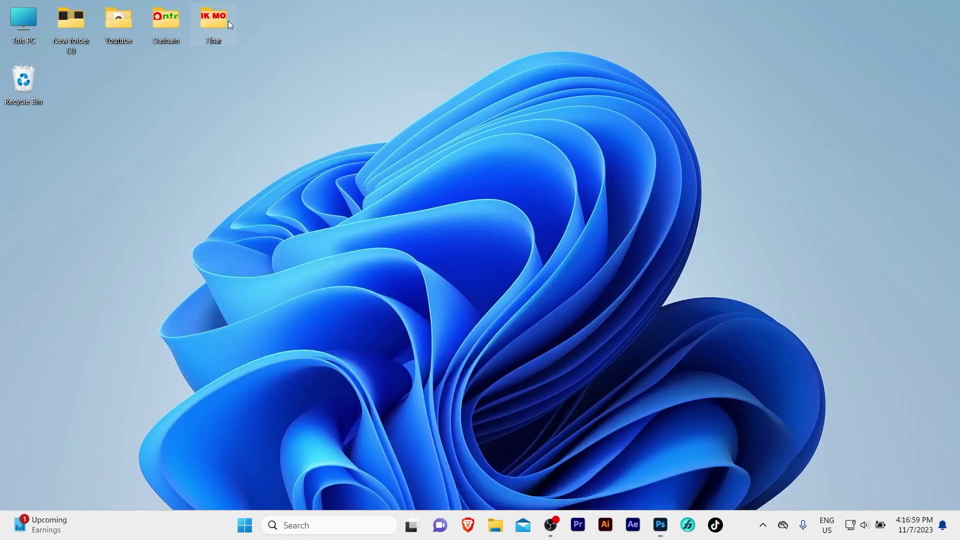
double_click(228, 20)
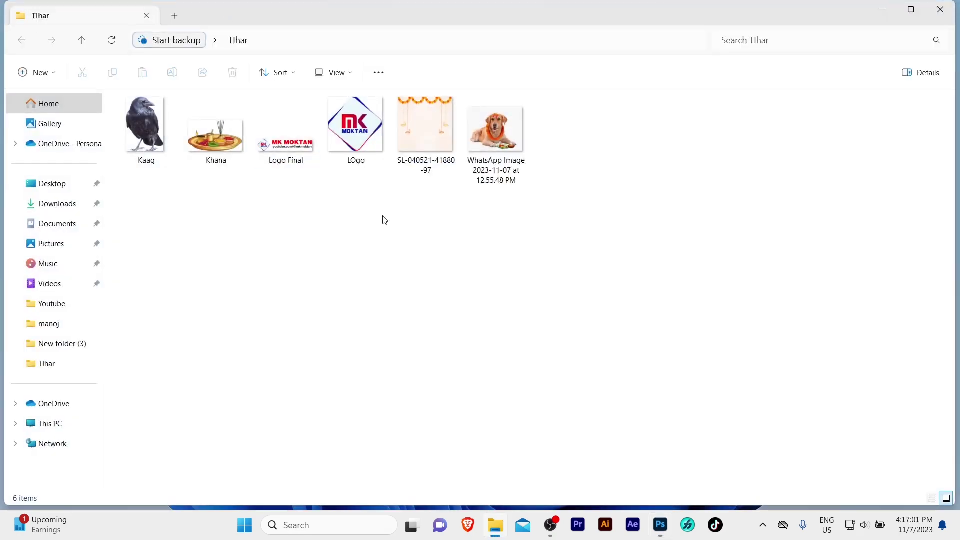
mouse_move(423, 132)
mouse_down()
mouse_move(672, 536)
mouse_move(475, 299)
mouse_up()
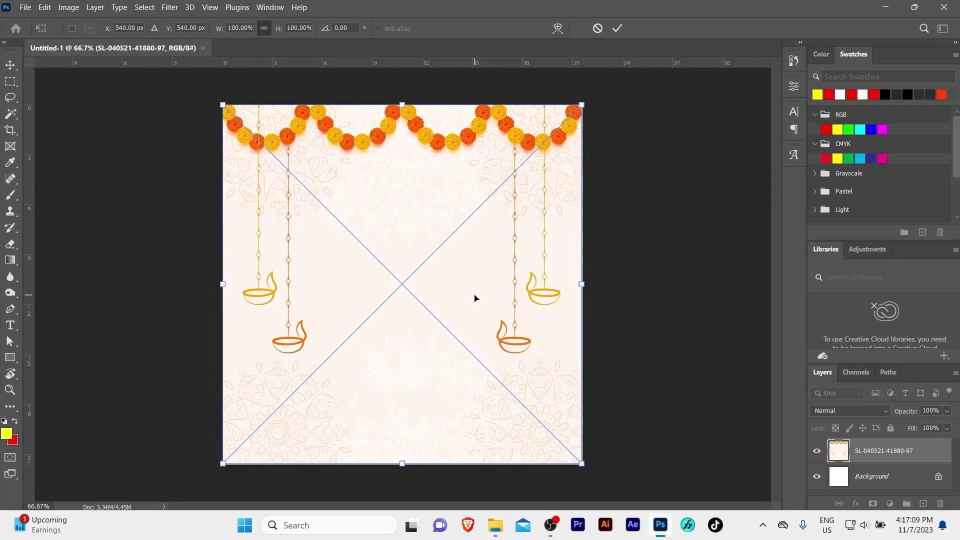
key(Return)
scroll(448, 274, up, 1)
scroll(448, 274, down, 1)
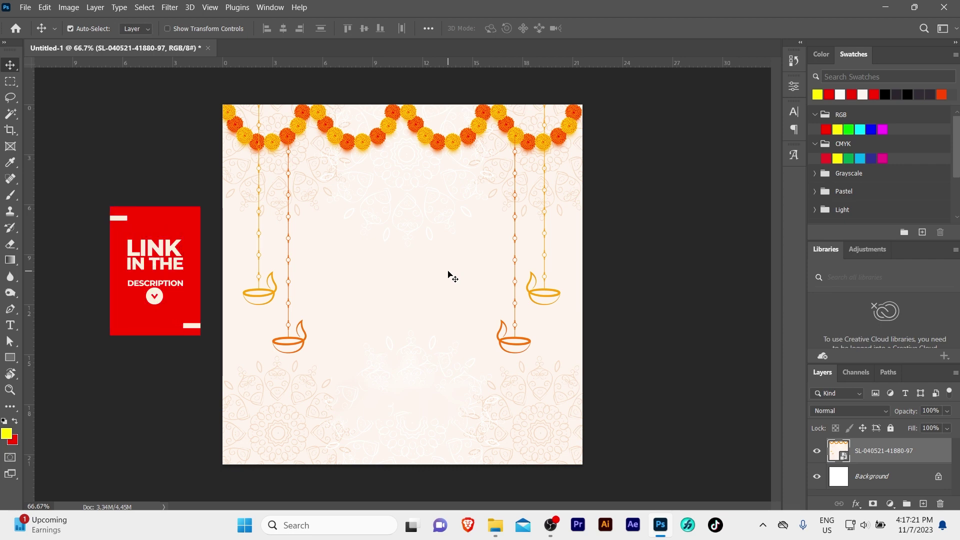
key(z)
click(444, 266)
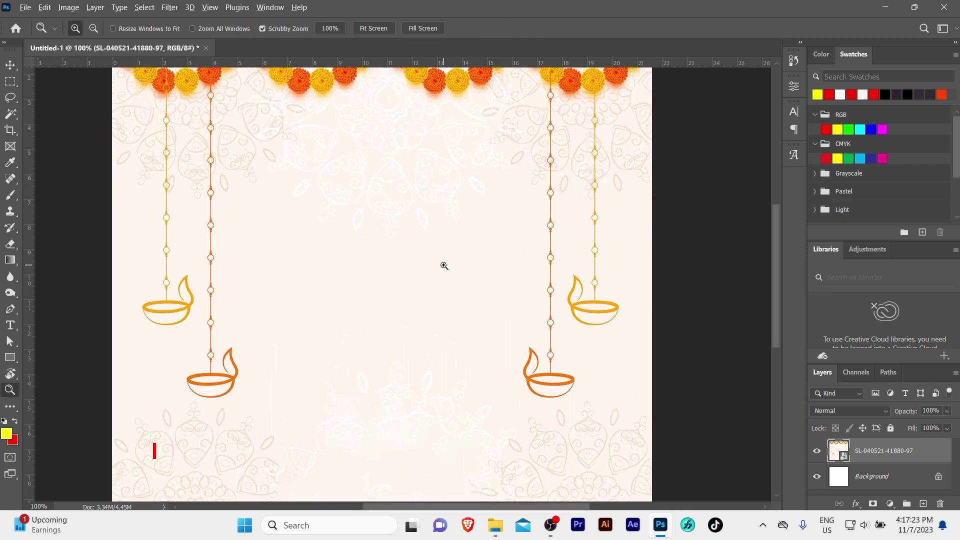
key(v)
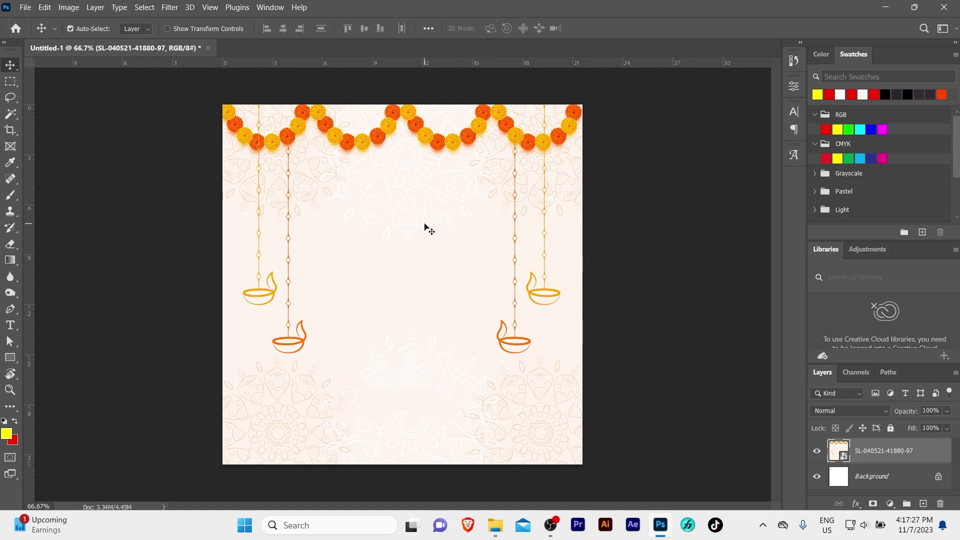
click(892, 429)
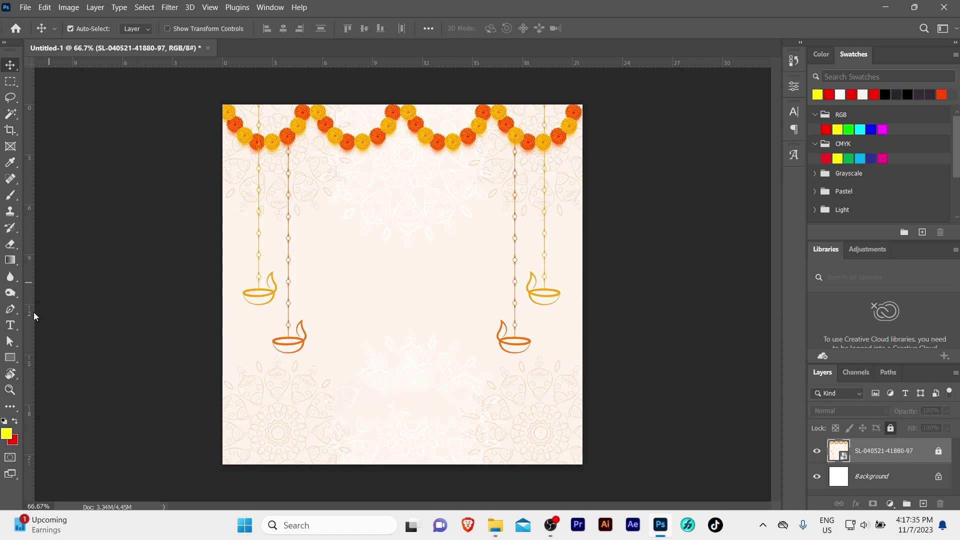
- Add a red 0010 ARAP text layer under the garland, enlarged to about 23.75 pt
click(10, 325)
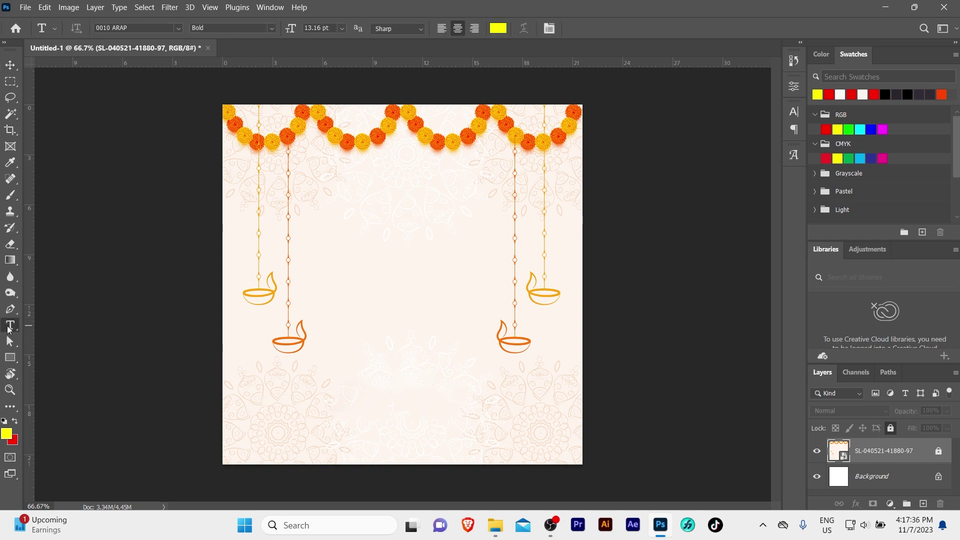
click(340, 227)
click(10, 65)
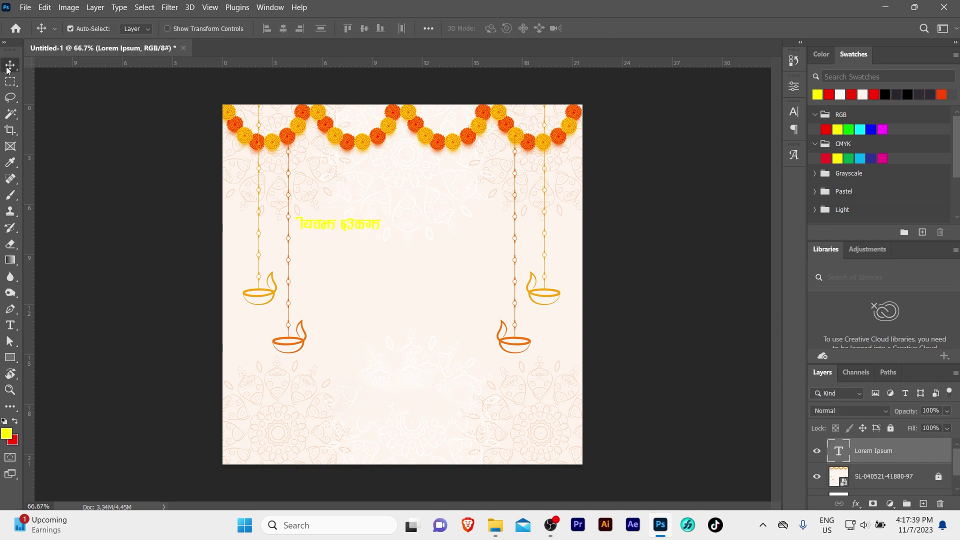
mouse_move(370, 225)
mouse_down()
mouse_move(459, 251)
mouse_move(437, 240)
mouse_up()
key(ctrl+t)
key(Return)
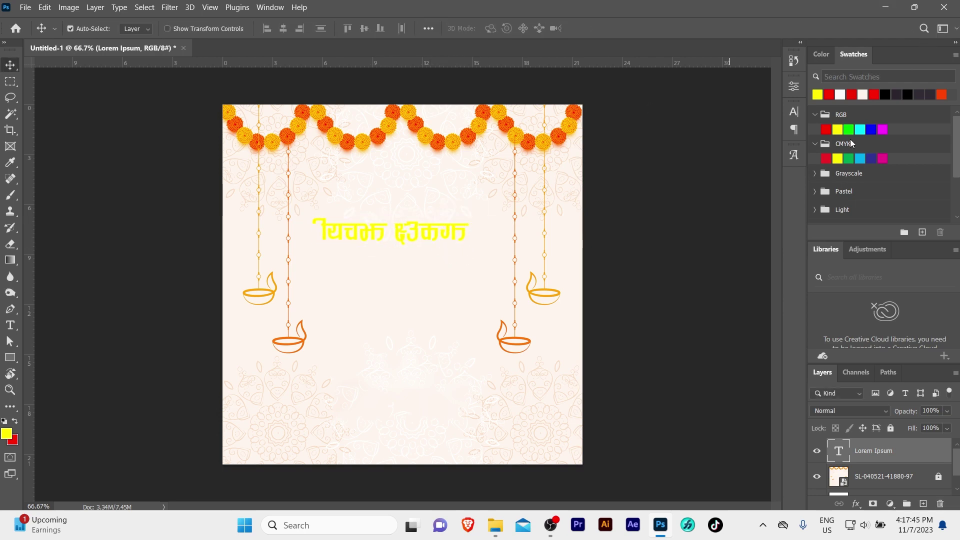
click(825, 130)
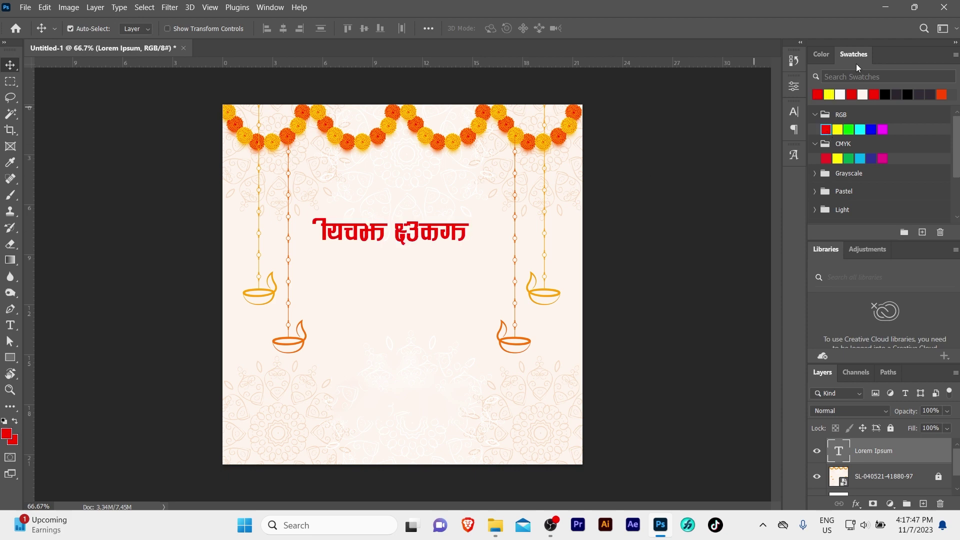
click(796, 113)
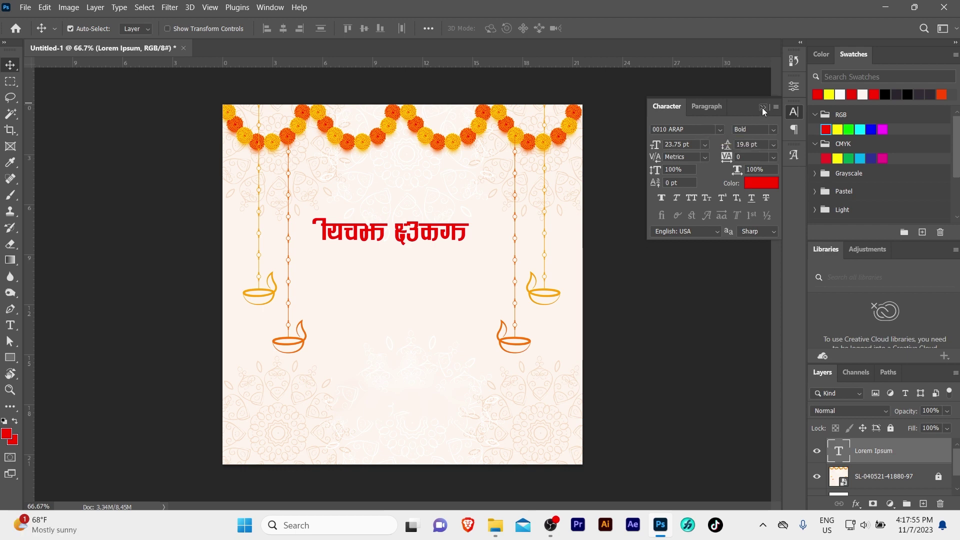
click(763, 107)
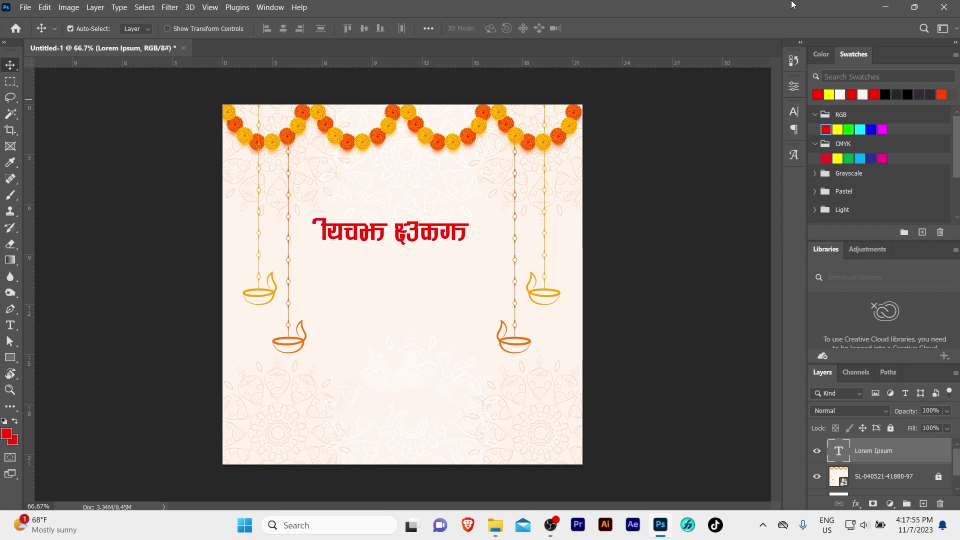
- Retype the title as कुकुर तिहार, move it up, and enlarge it to 33.4 pt
double_click(367, 240)
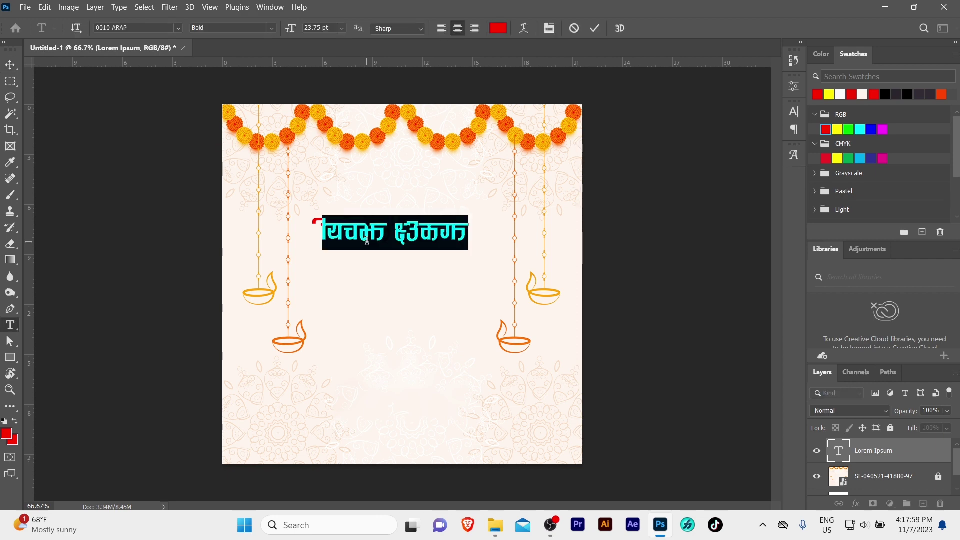
text(dqd)
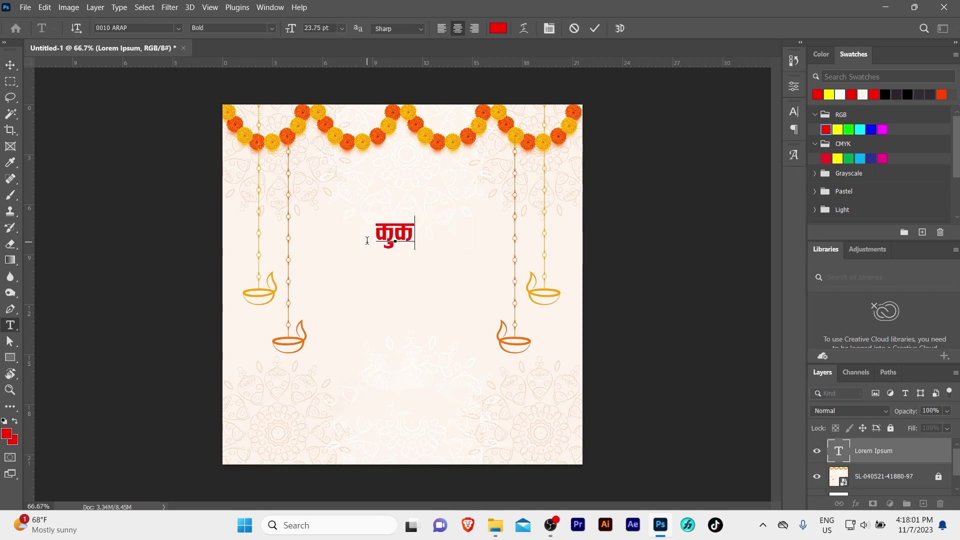
text(qj frgkj)
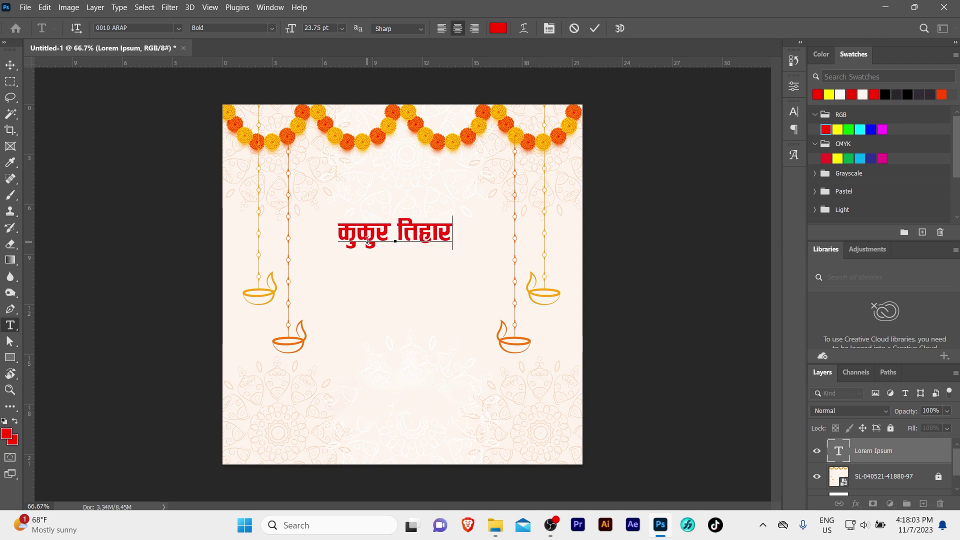
key(ctrl+Return)
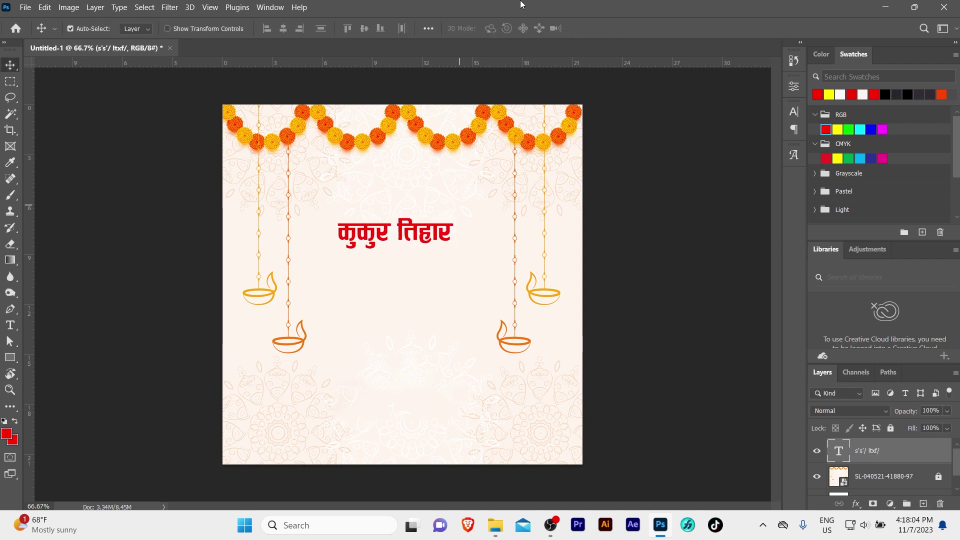
drag(412, 234, 408, 206)
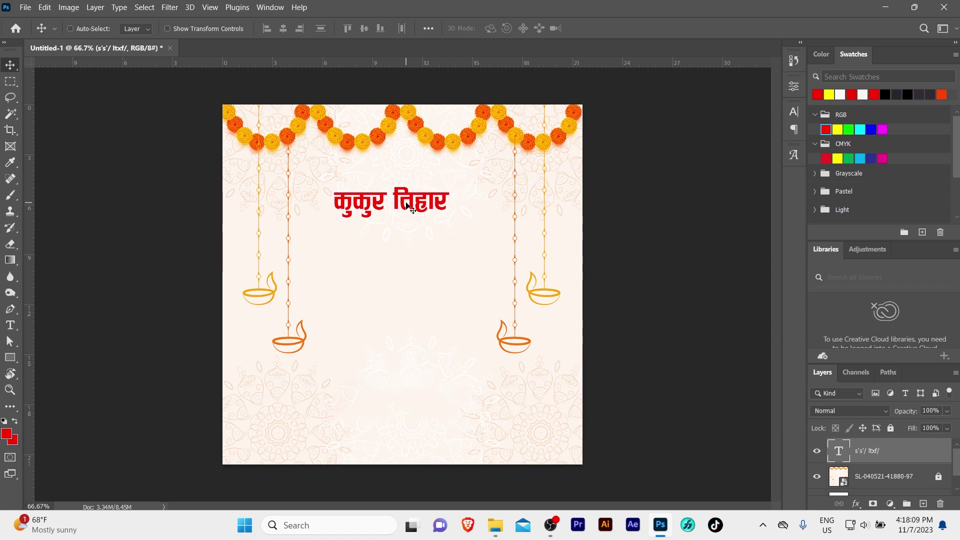
key(ctrl+t)
drag(452, 219, 495, 229)
key(Return)
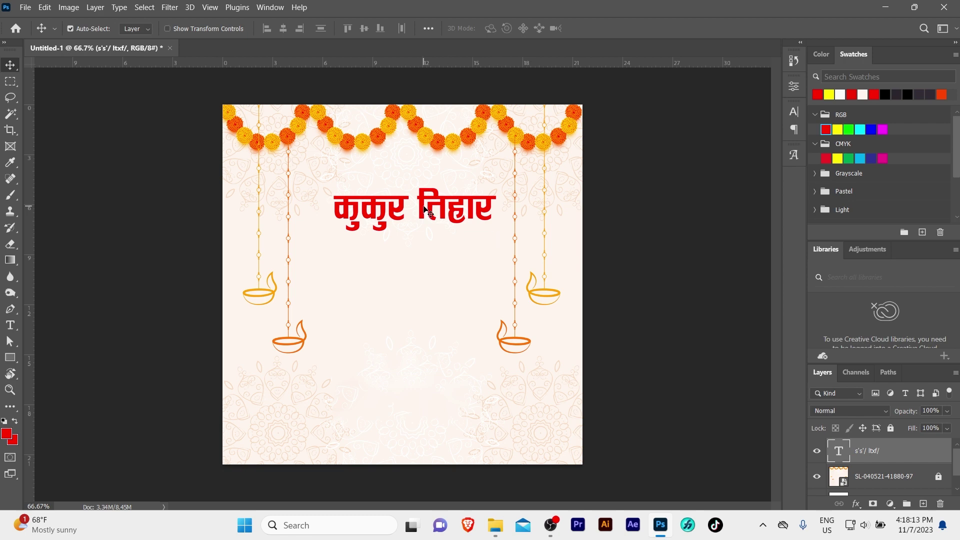
- Recolour the word कुकुर near-black #181717, leaving तिहार red
double_click(397, 190)
click(396, 190)
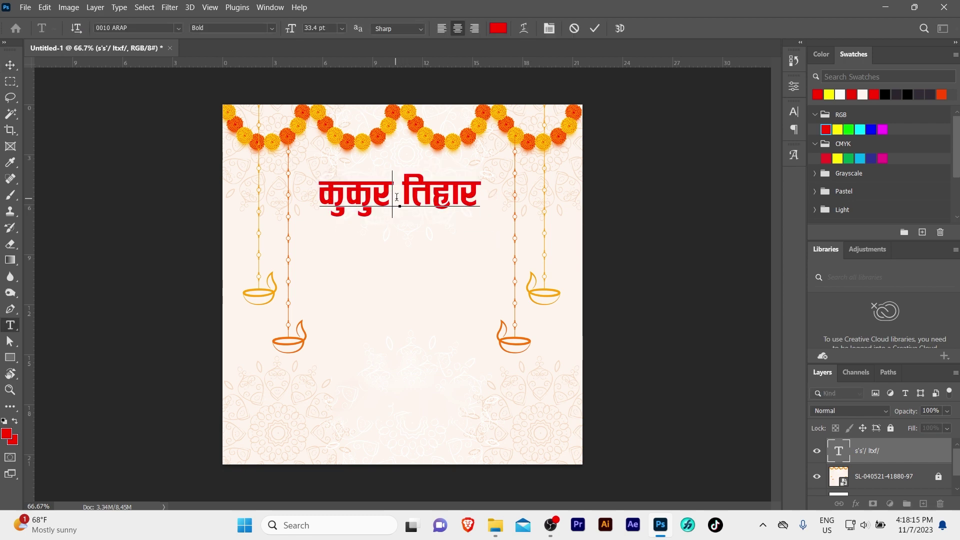
drag(394, 191, 286, 193)
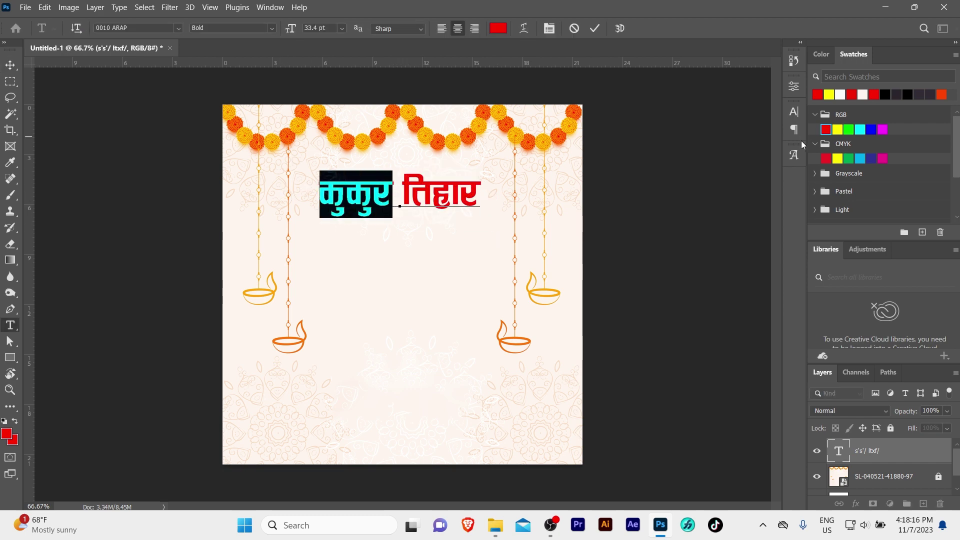
click(794, 112)
click(756, 184)
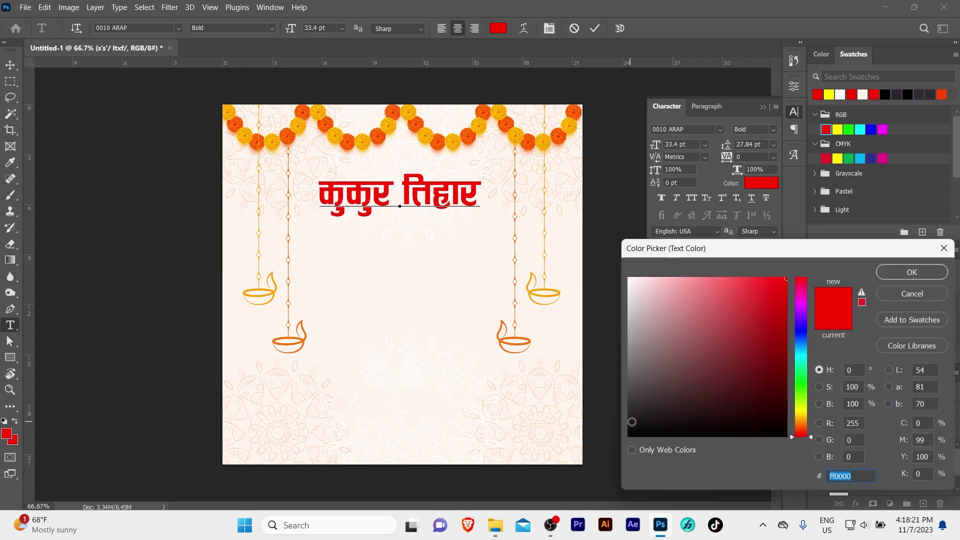
click(631, 422)
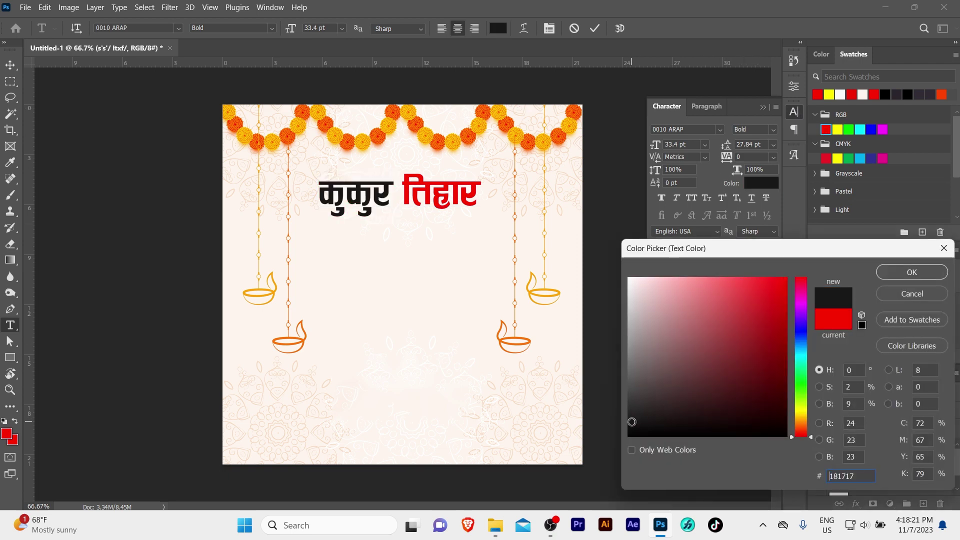
click(904, 274)
click(403, 190)
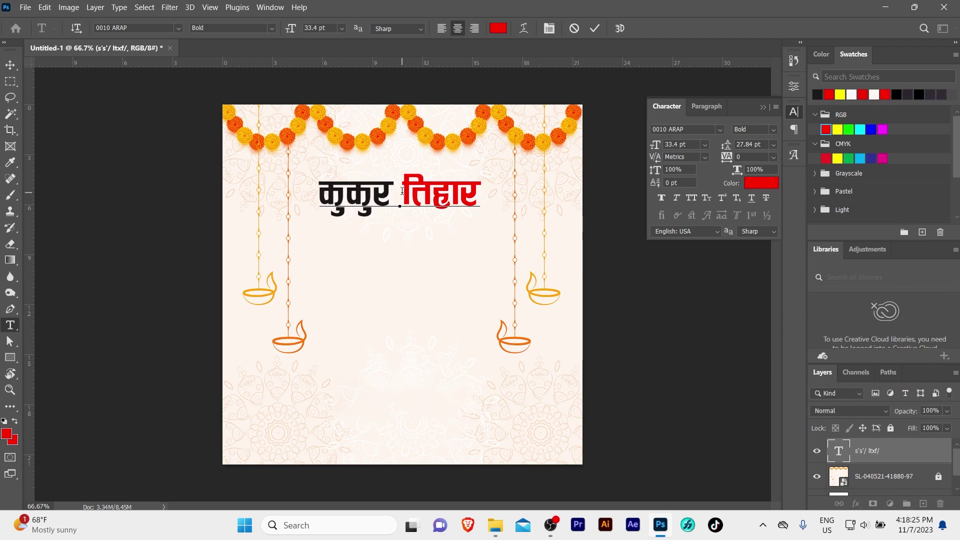
key(ctrl+Return)
key(ctrl+space)
- Nudge the title down, duplicate it below, and enter 'aakaakr' to try a new font
click(403, 200)
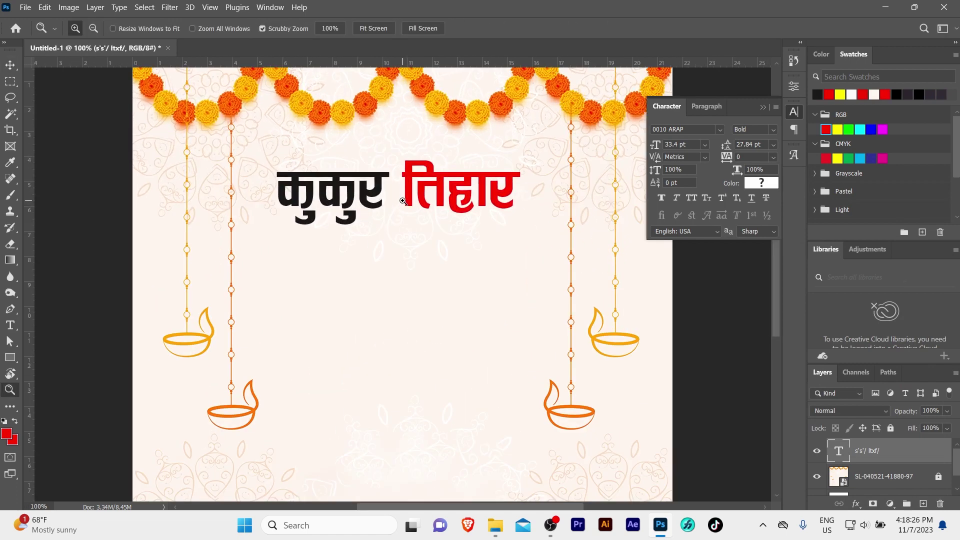
alt+click(405, 204)
drag(403, 202, 415, 205)
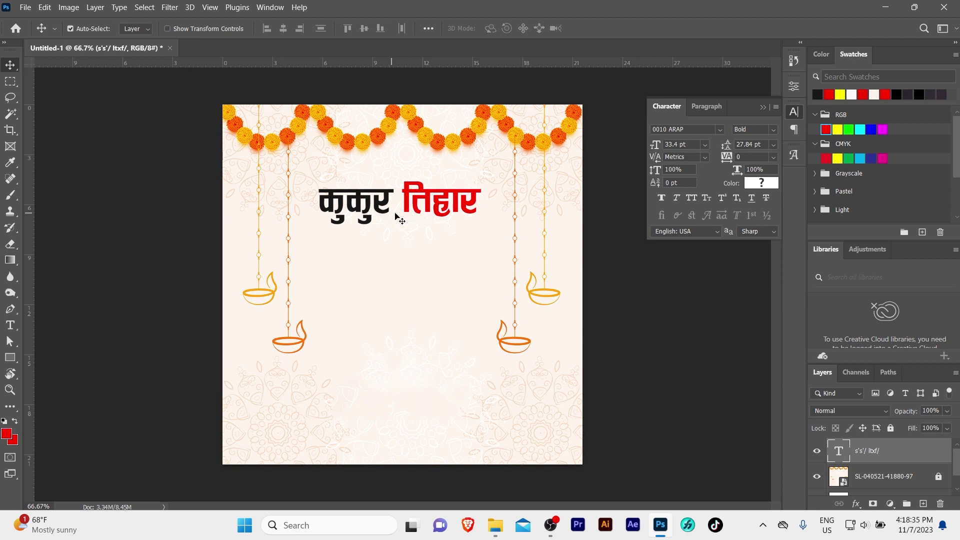
drag(428, 203, 428, 259)
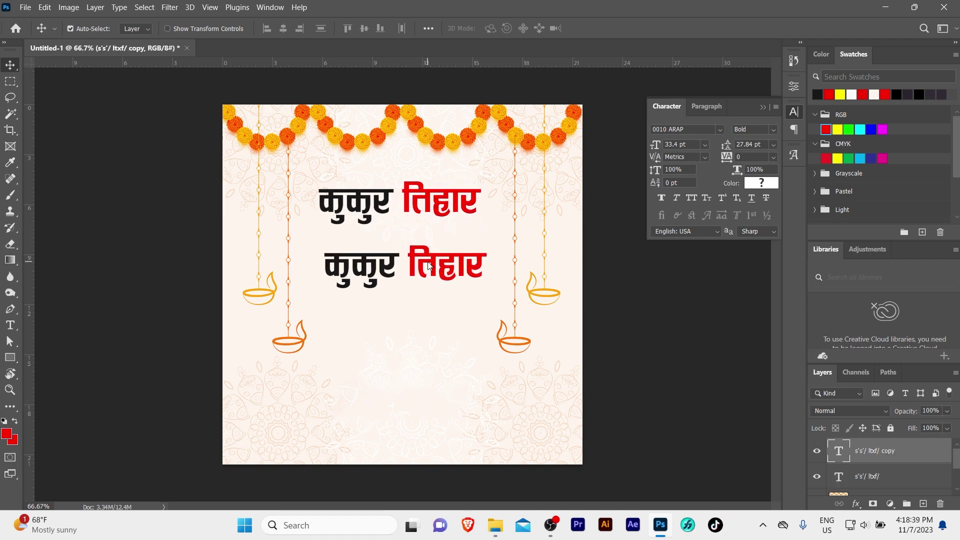
double_click(428, 260)
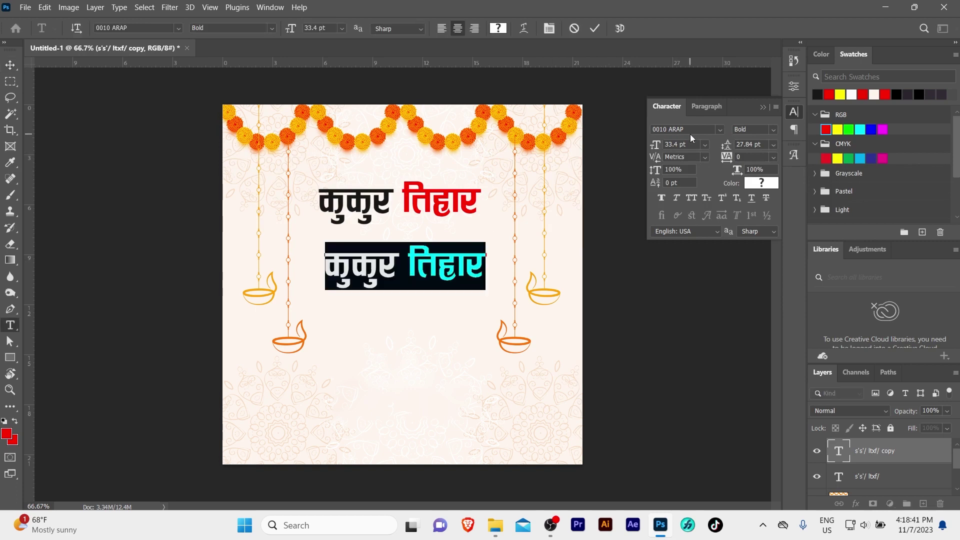
click(693, 128)
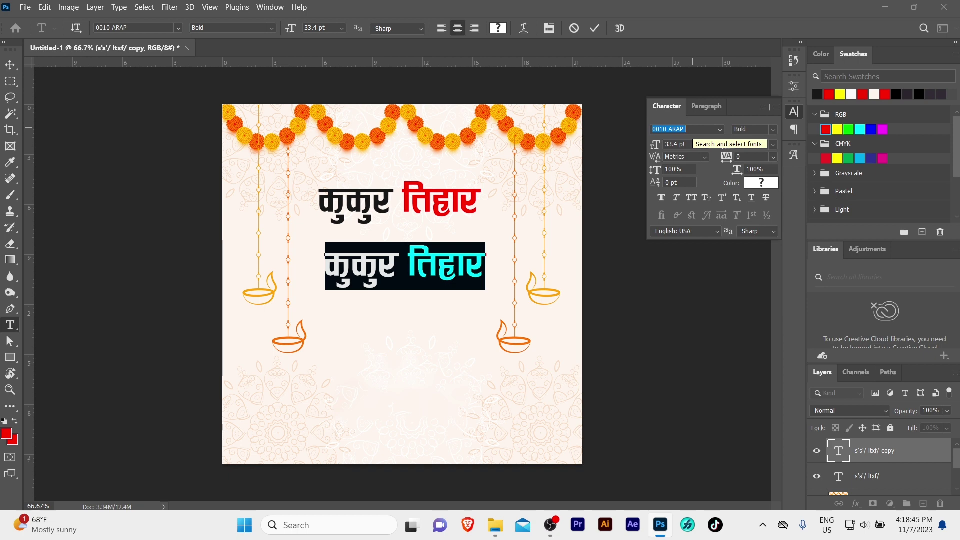
text(aaka)
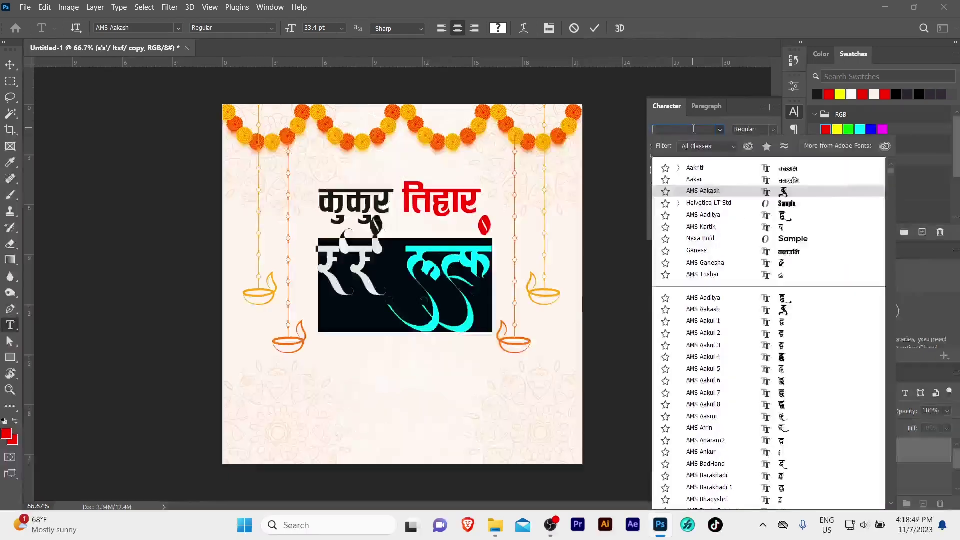
text(akriti)
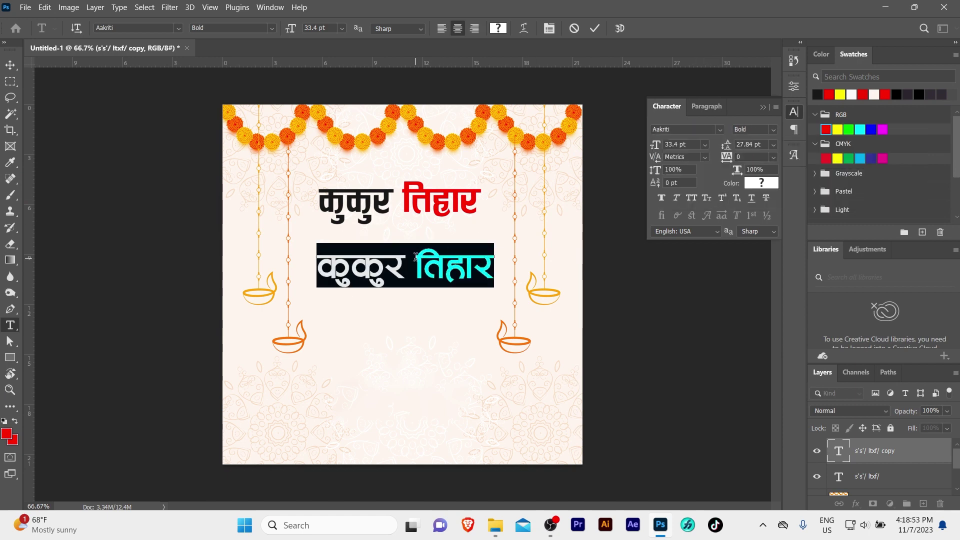
- Retype the copied title as को in Aakriti and duplicate that word below
text(का)
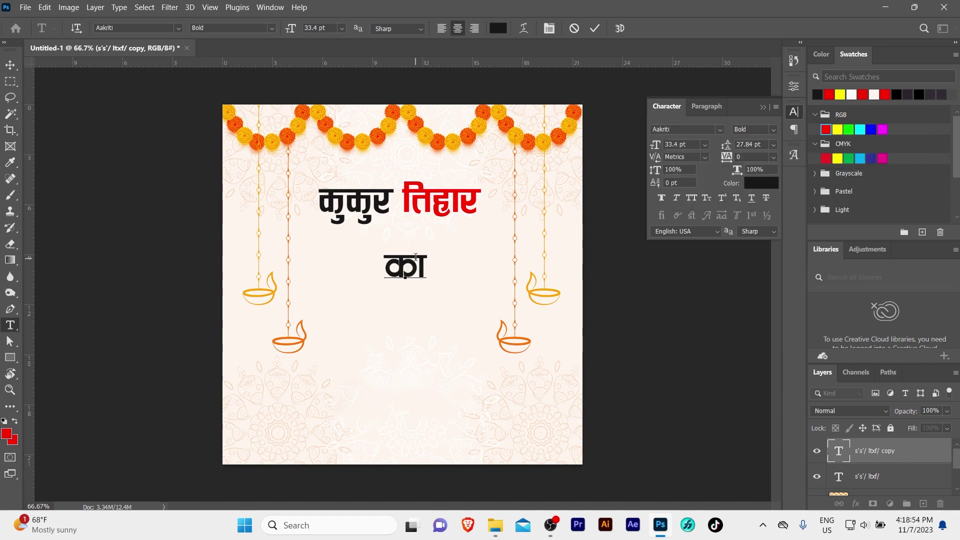
text(ो)
key(ctrl+Return)
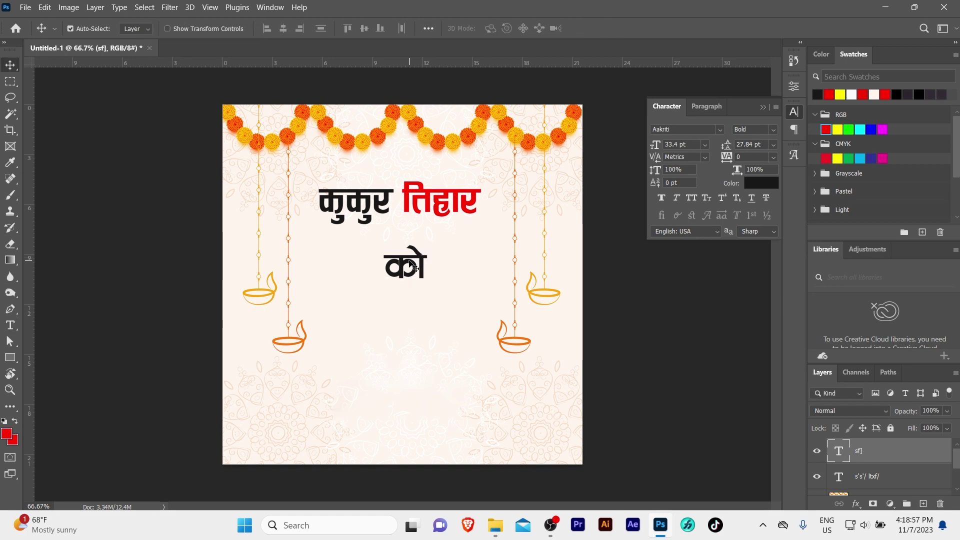
drag(408, 265, 416, 304)
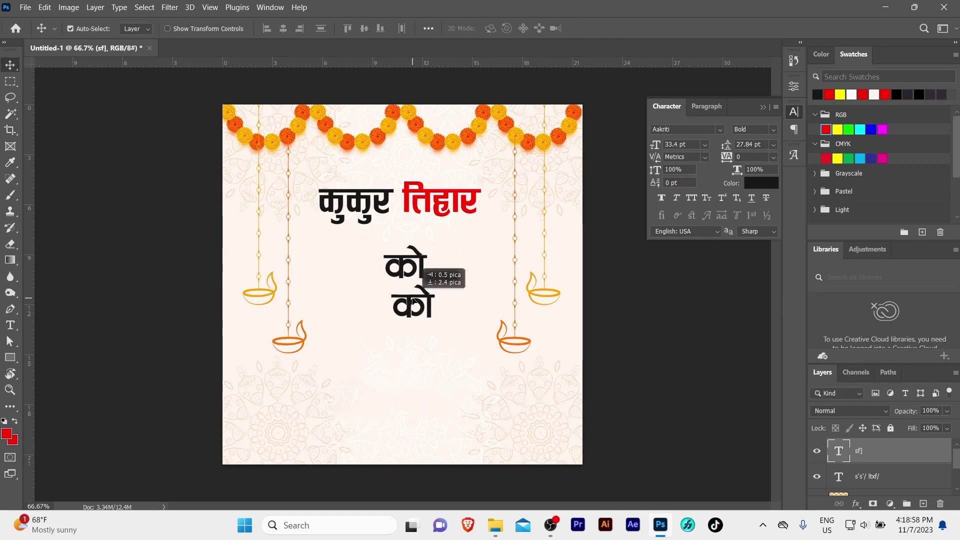
key(s)
key(z)
click(420, 268)
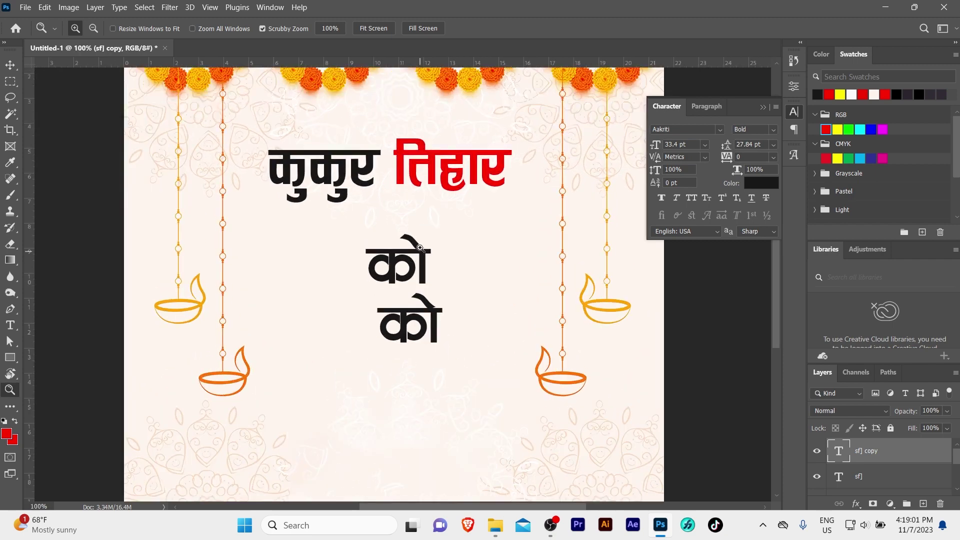
drag(419, 315, 418, 288)
key(v)
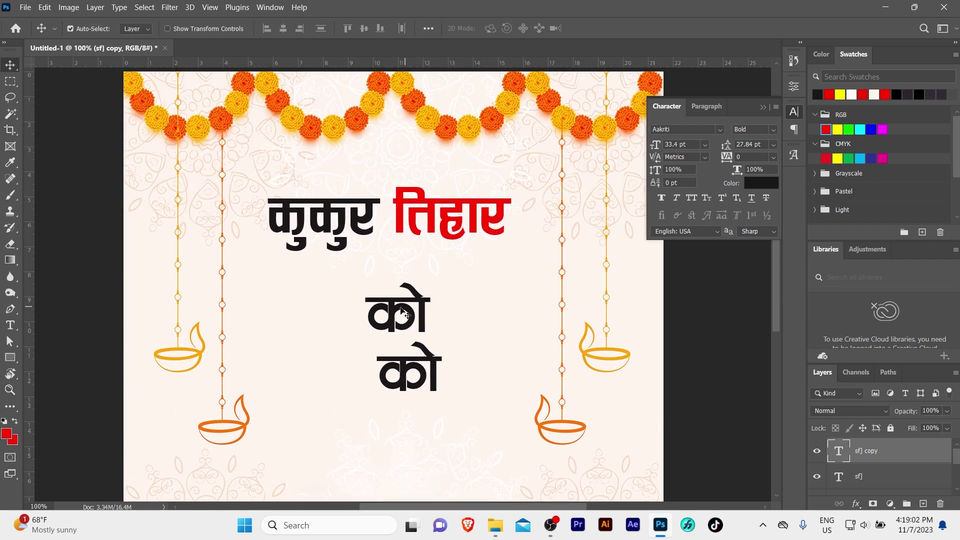
- Make the upper को italic, shrink it, and place it right after तिहार
click(400, 302)
click(774, 129)
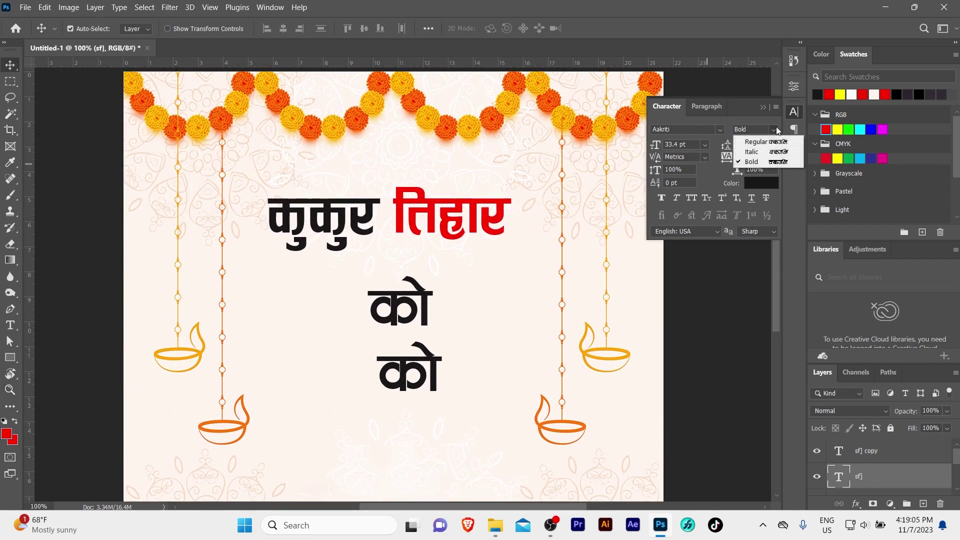
click(771, 147)
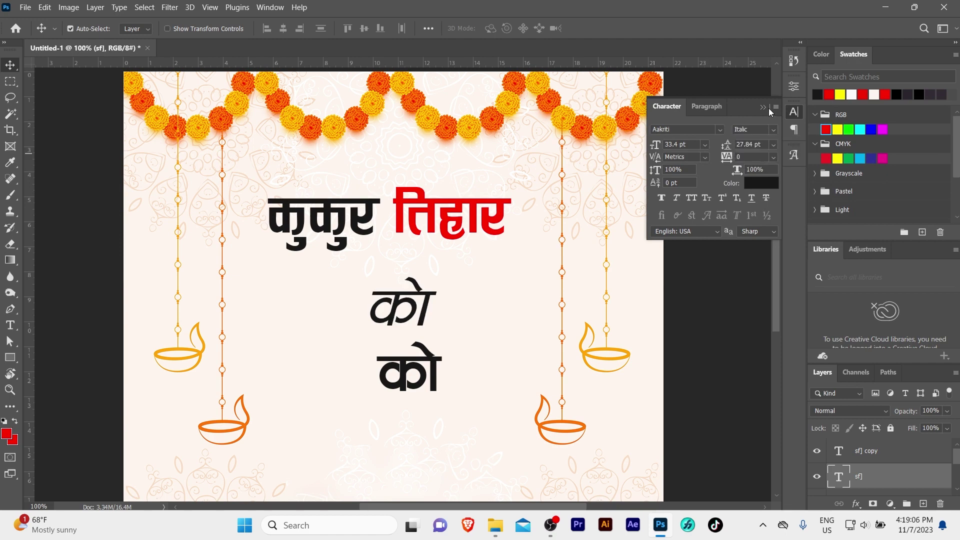
click(768, 108)
drag(402, 305, 414, 305)
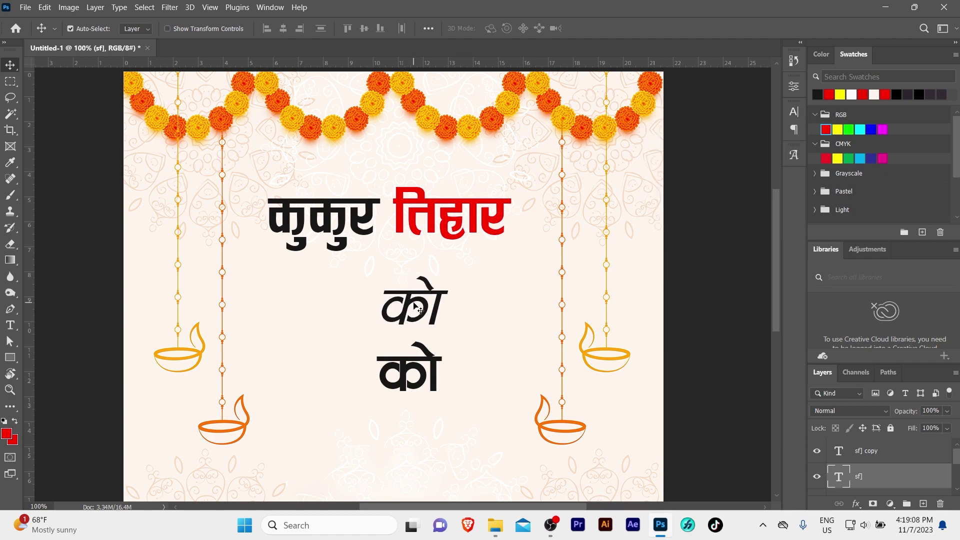
key(ctrl+t)
drag(447, 339, 416, 305)
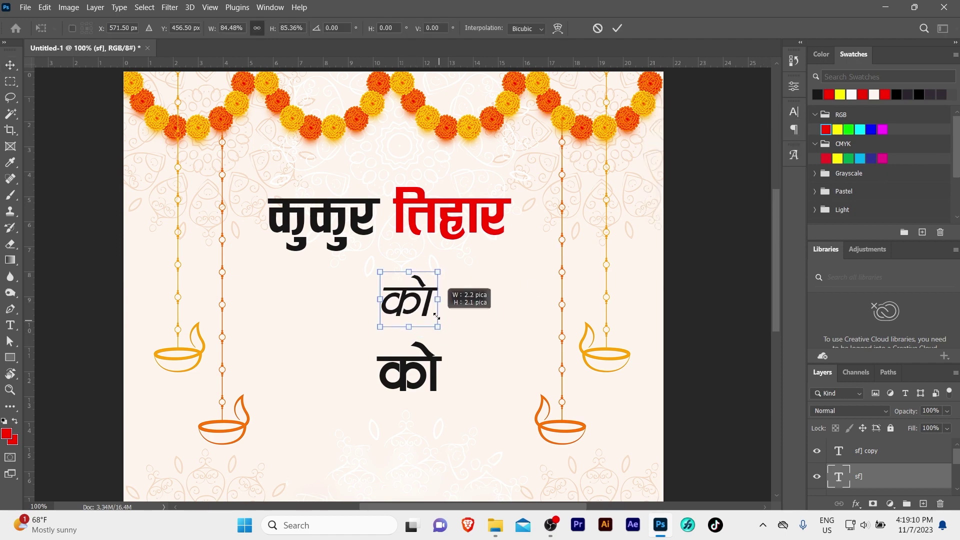
key(Return)
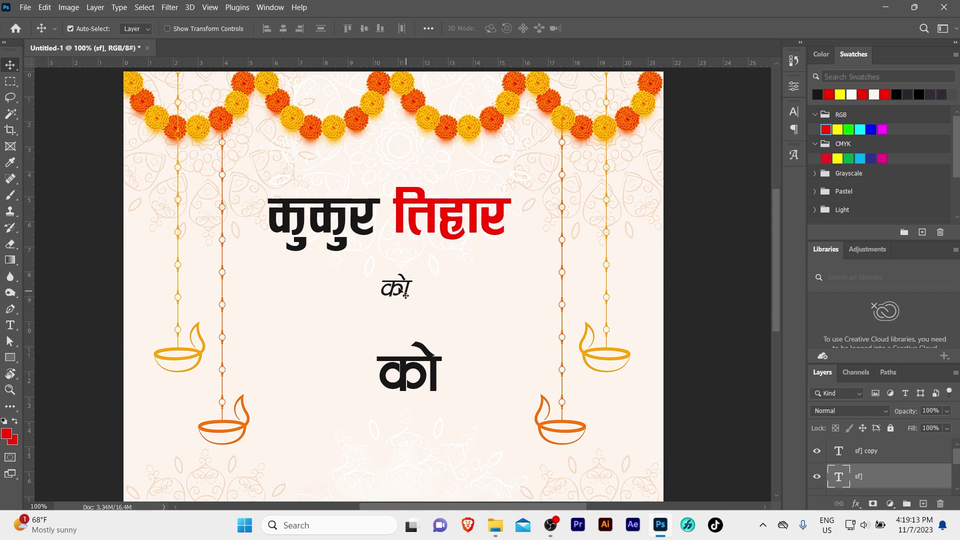
drag(397, 290, 522, 221)
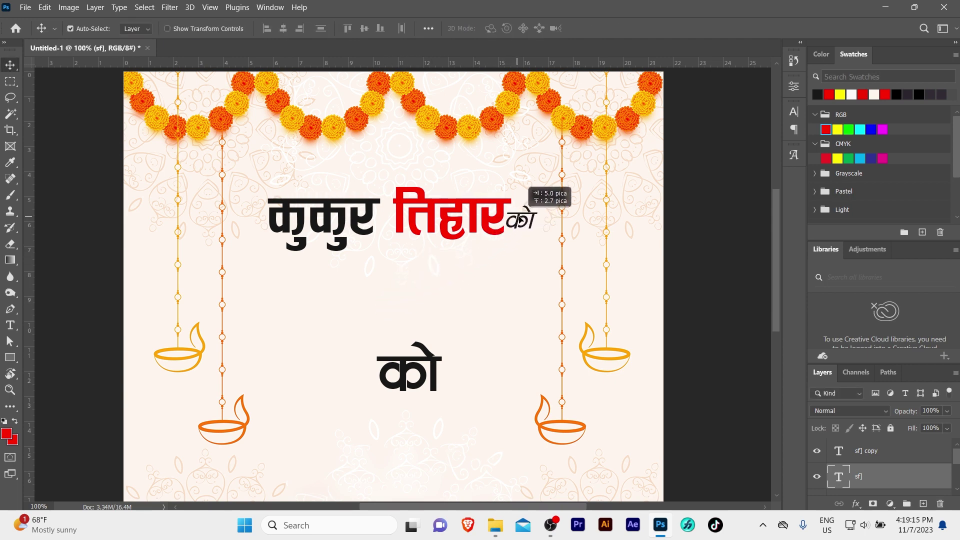
- Apply the red swatch to the title and the small को, then lower the को slightly
click(508, 204)
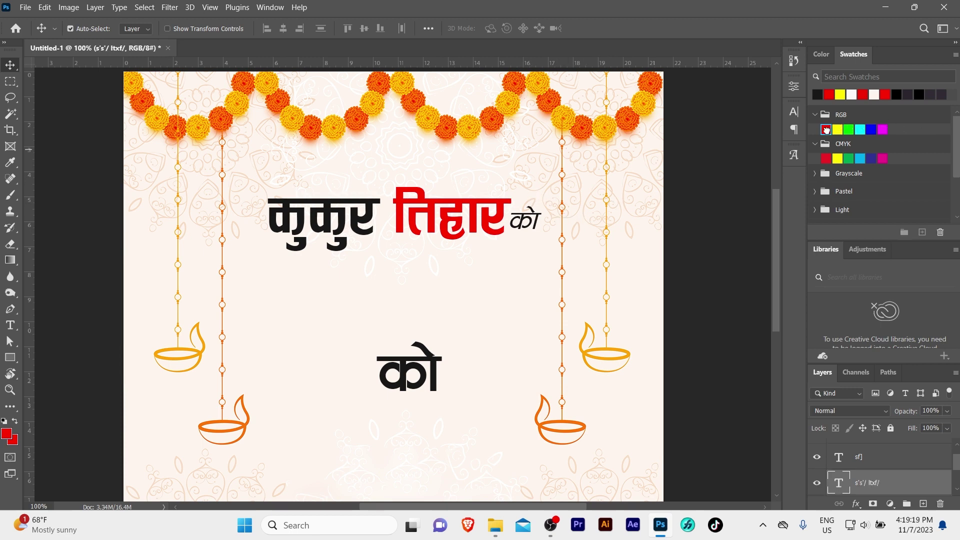
click(827, 130)
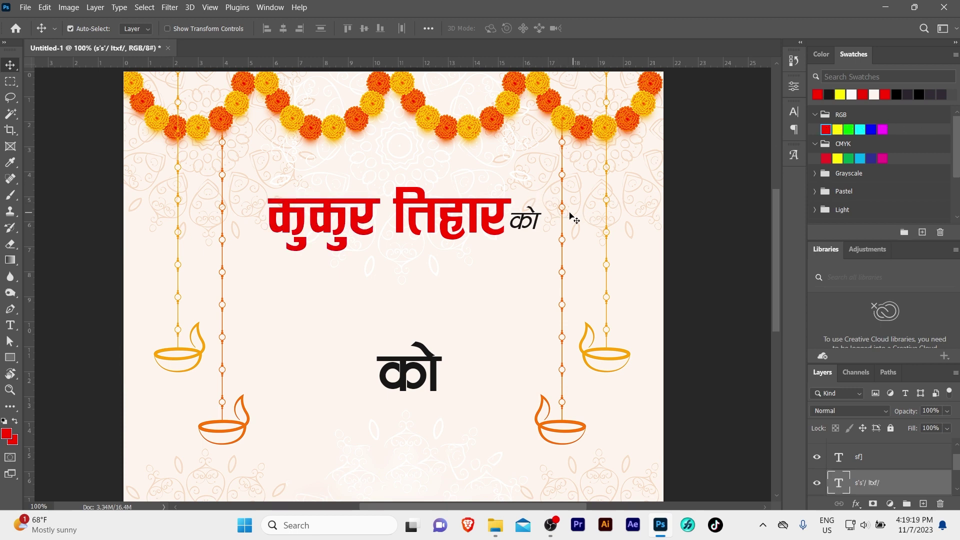
click(531, 220)
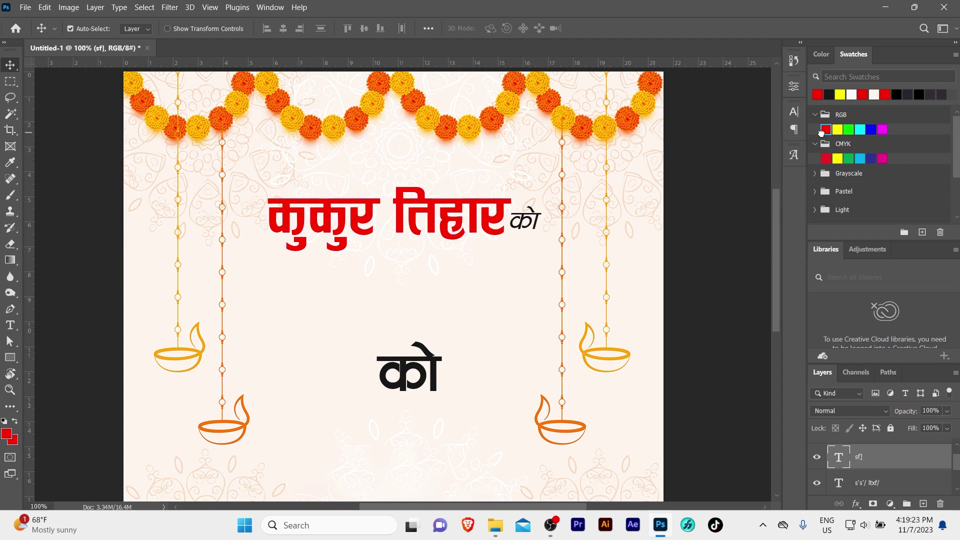
click(826, 130)
scroll(519, 235, up, 2)
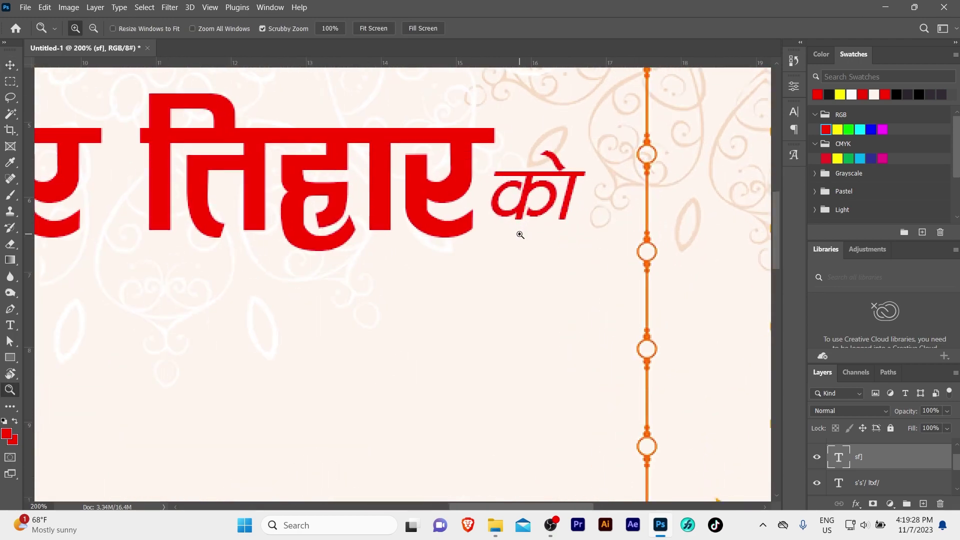
drag(529, 197, 528, 213)
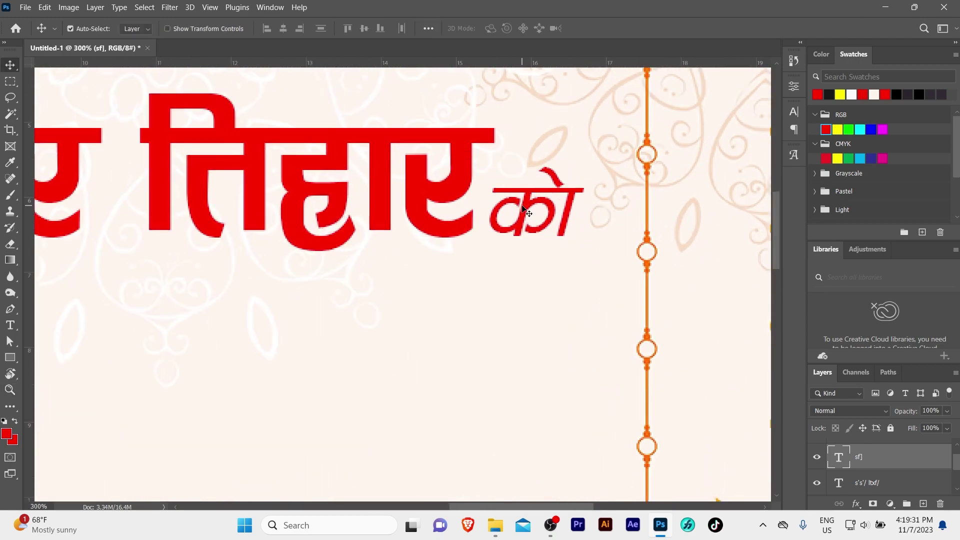
- Scale the small को to about 67% and nudge it snug against तिहार
key(ctrl+t)
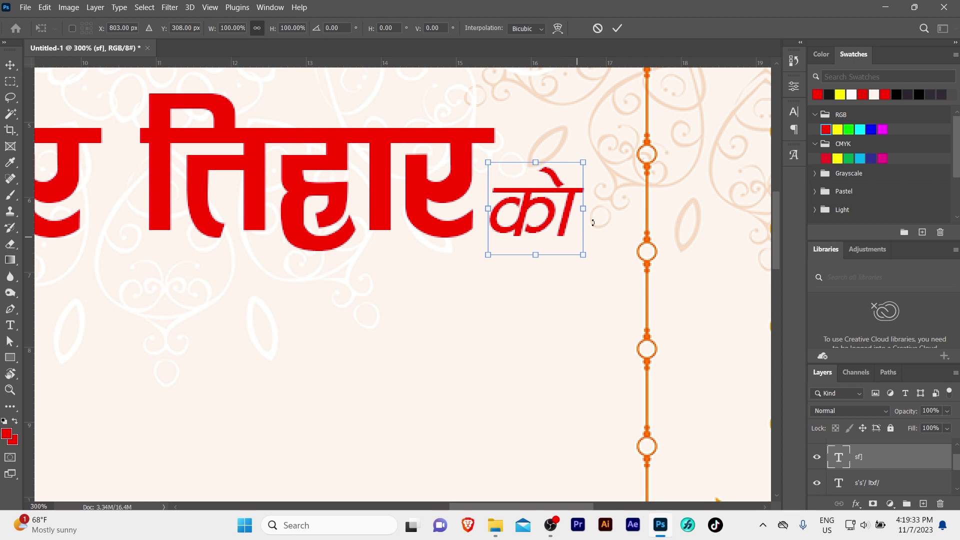
drag(585, 163, 523, 211)
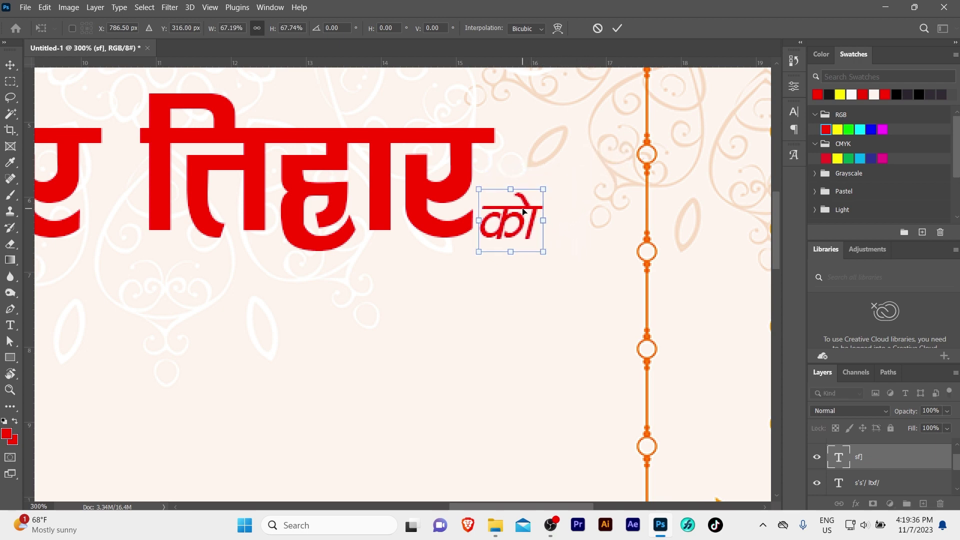
key(Return)
key(Up)
key(Up)
key(Right)
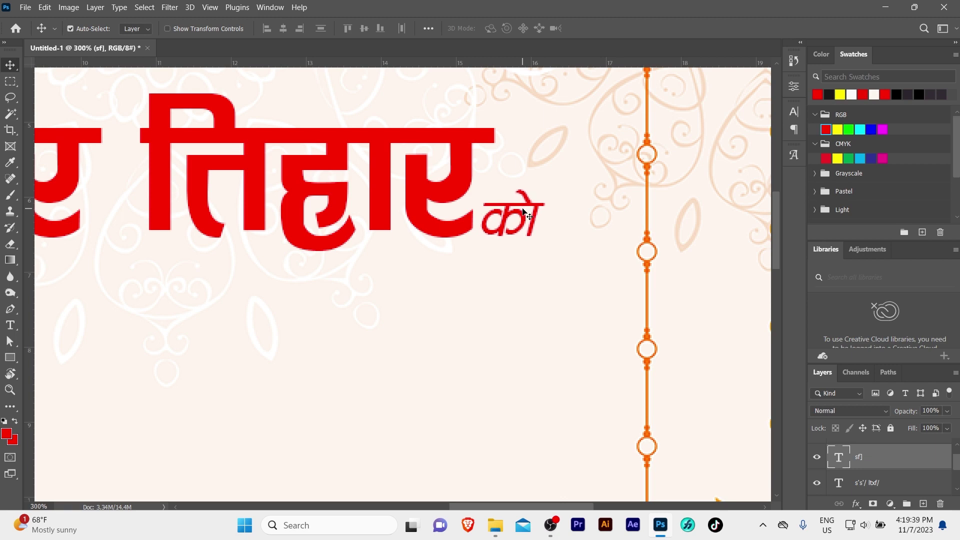
key(z)
alt+click(472, 236)
alt+click(472, 236)
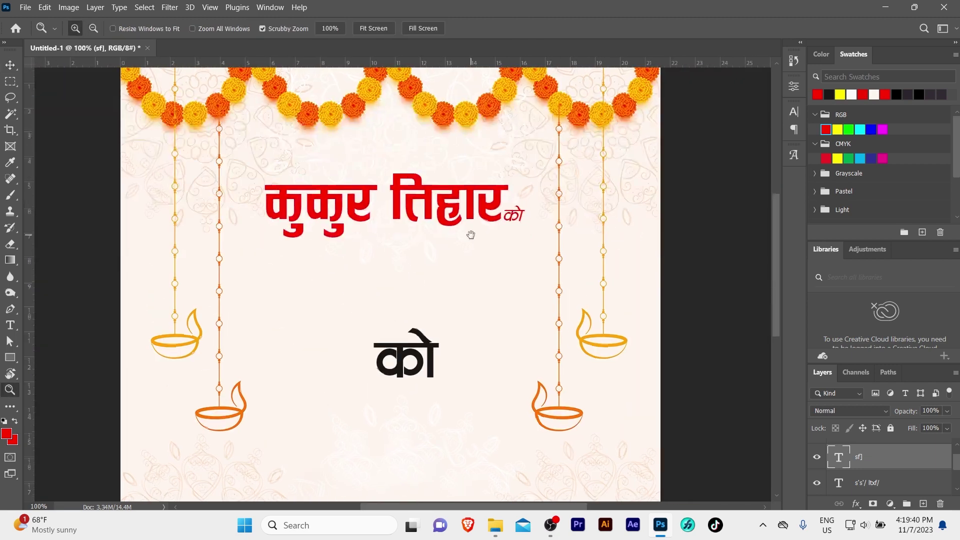
- Recolour the word कुकुर dark grey #242323 via the Character panel
key(v)
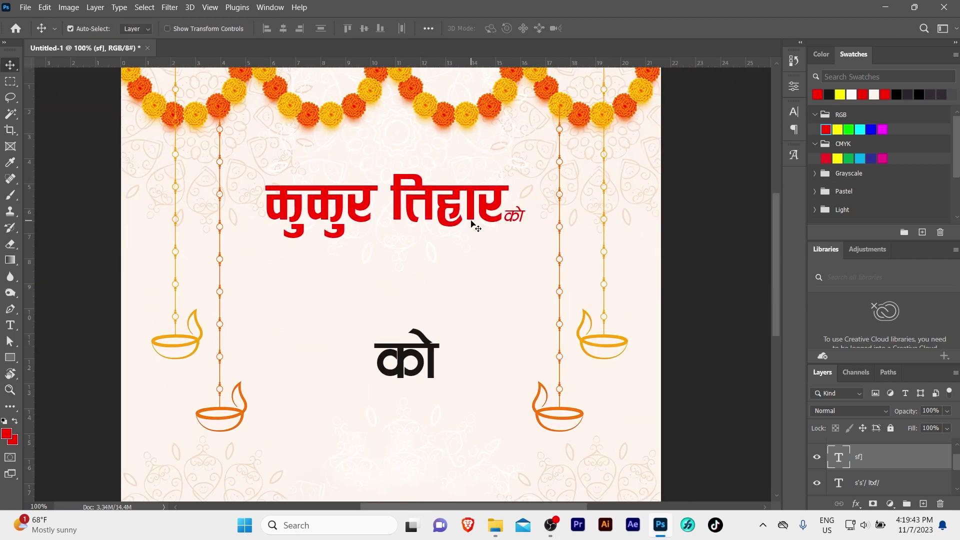
click(477, 241)
key(t)
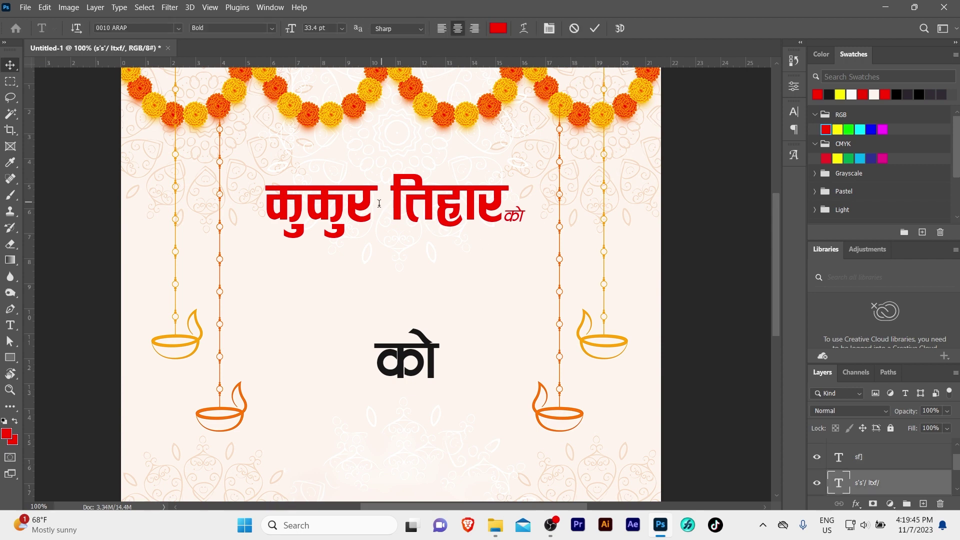
click(371, 210)
drag(371, 211, 238, 201)
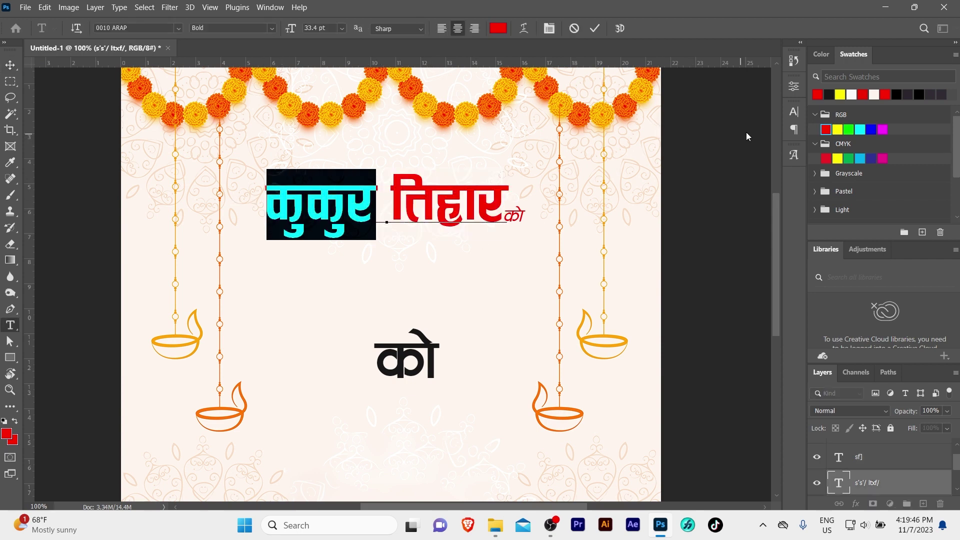
click(794, 111)
click(760, 183)
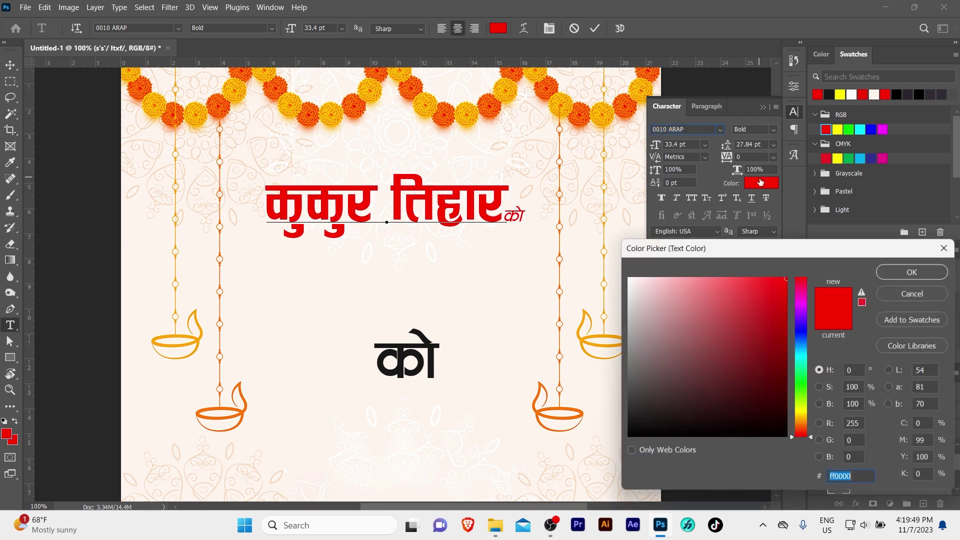
click(634, 414)
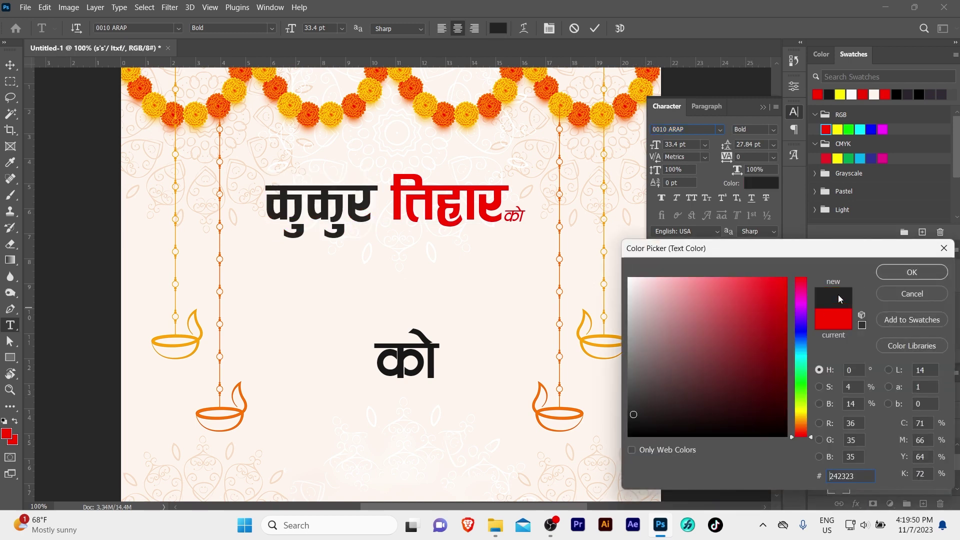
click(894, 272)
click(393, 209)
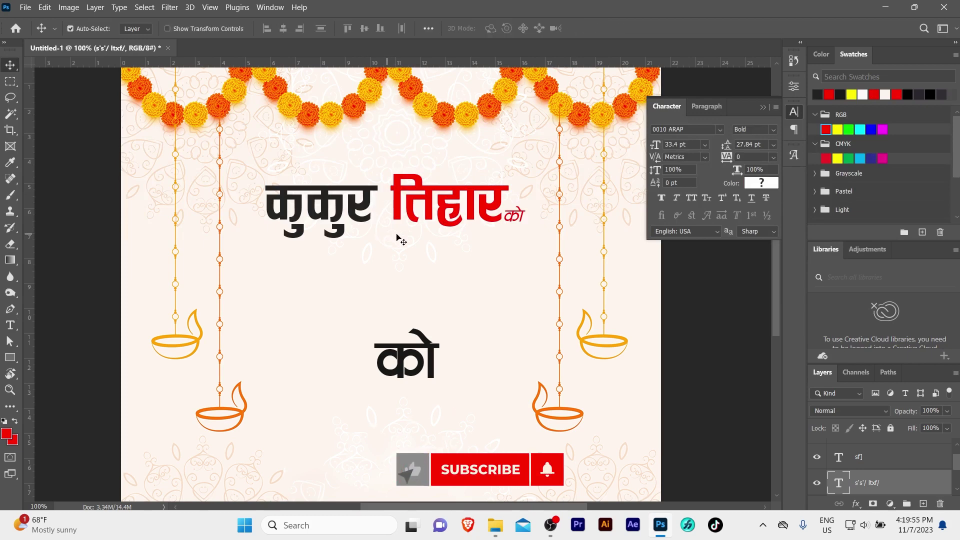
key(Escape)
- Move both title layers up together and place a copy of the large black को higher
key(z)
key(ctrl+minus)
key(v)
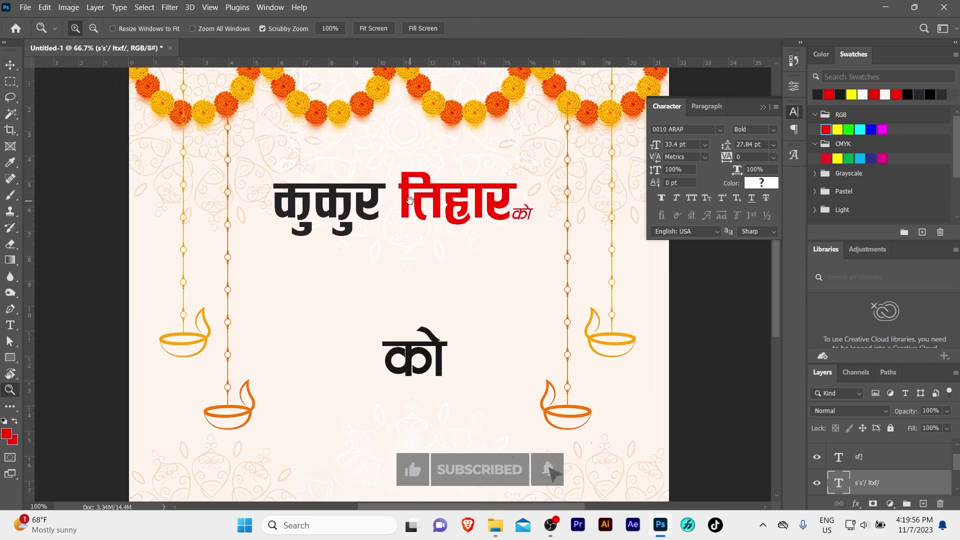
key(ctrl+plus)
drag(306, 168, 533, 253)
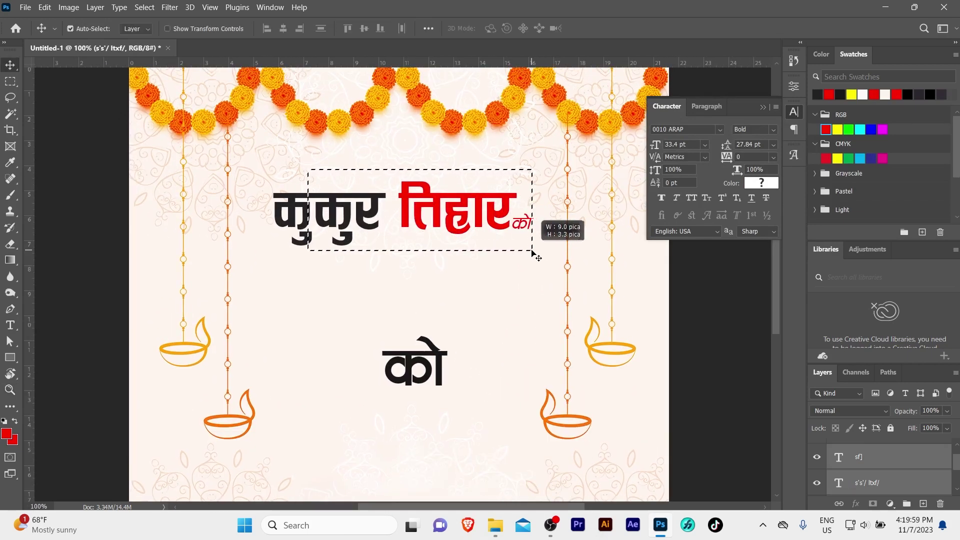
key(shift+Up)
key(shift+Up)
key(shift+Up)
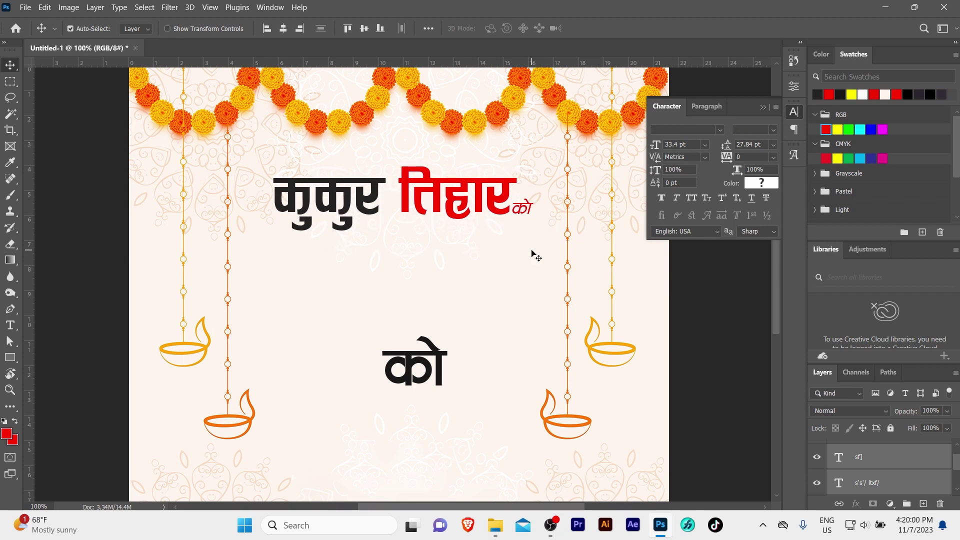
key(shift+Up)
key(shift+Up)
key(shift+Up)
key(shift+Up)
key(shift+Down)
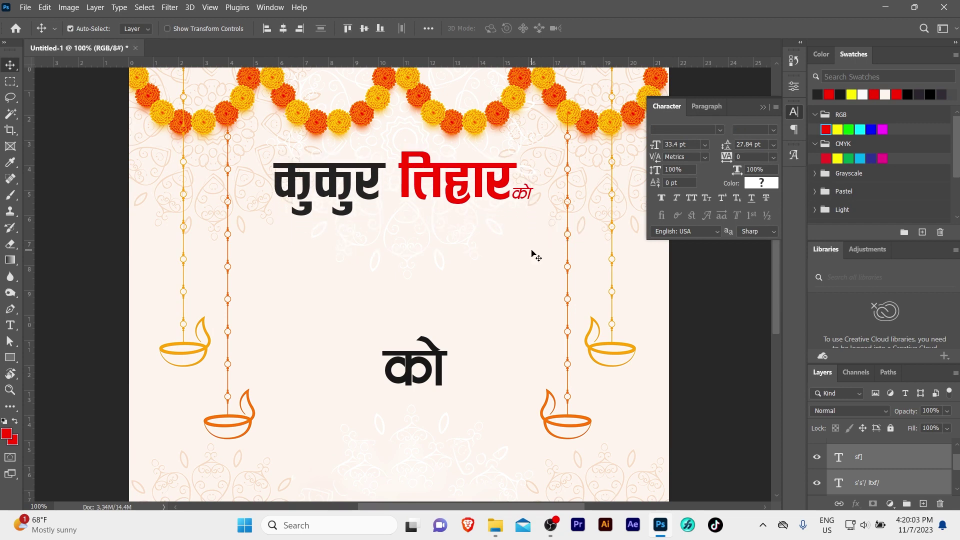
click(411, 273)
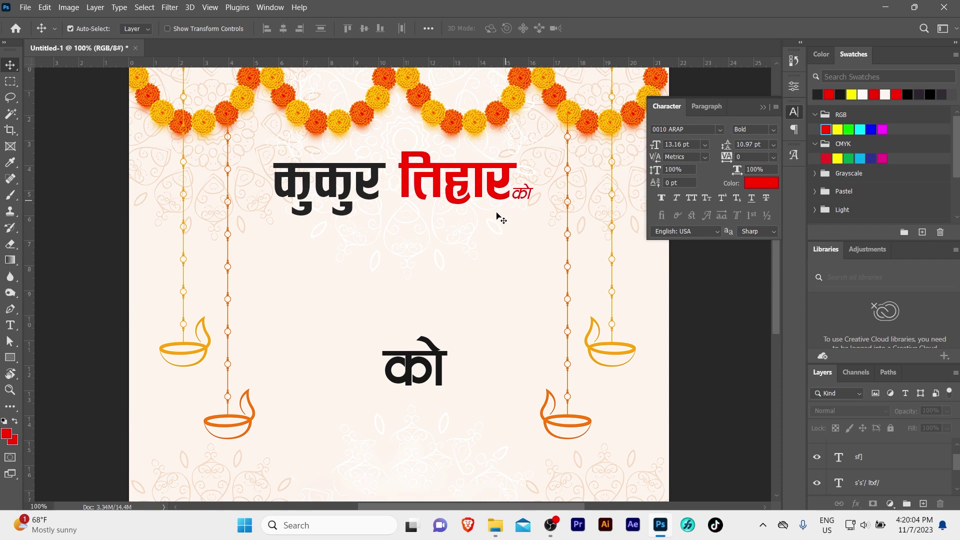
drag(419, 369, 410, 336)
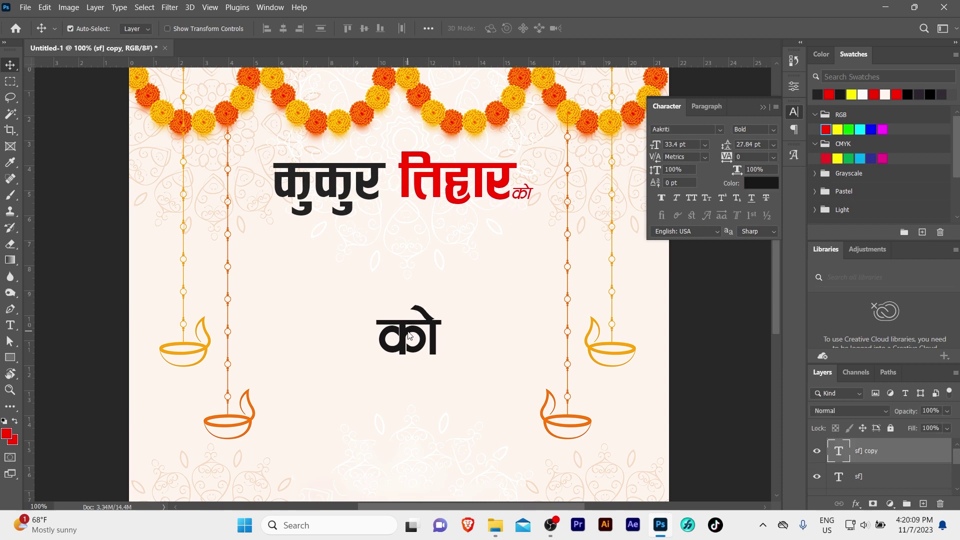
- Finish typing the greeting हार्दिक मंगलमय शुभकामना । and scale it down between the lamps
double_click(409, 333)
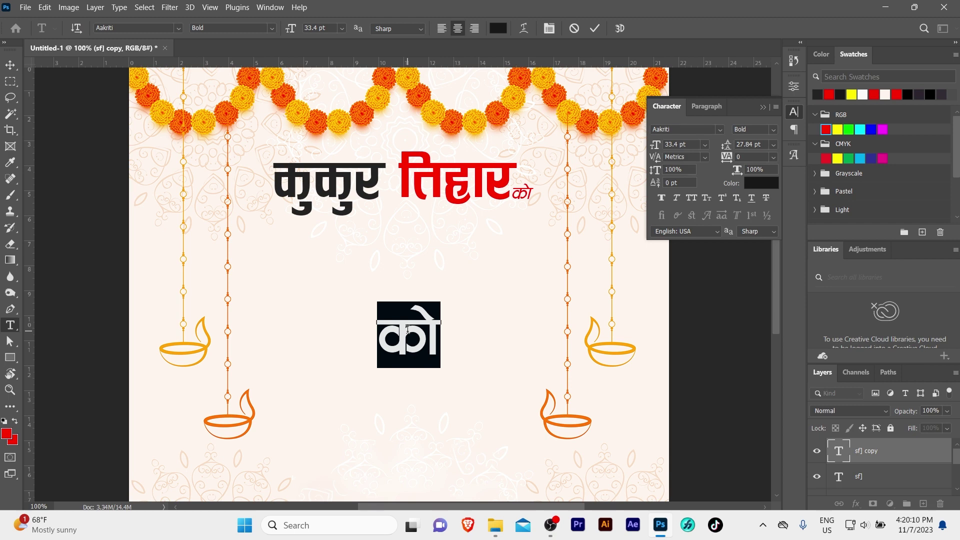
text(x)
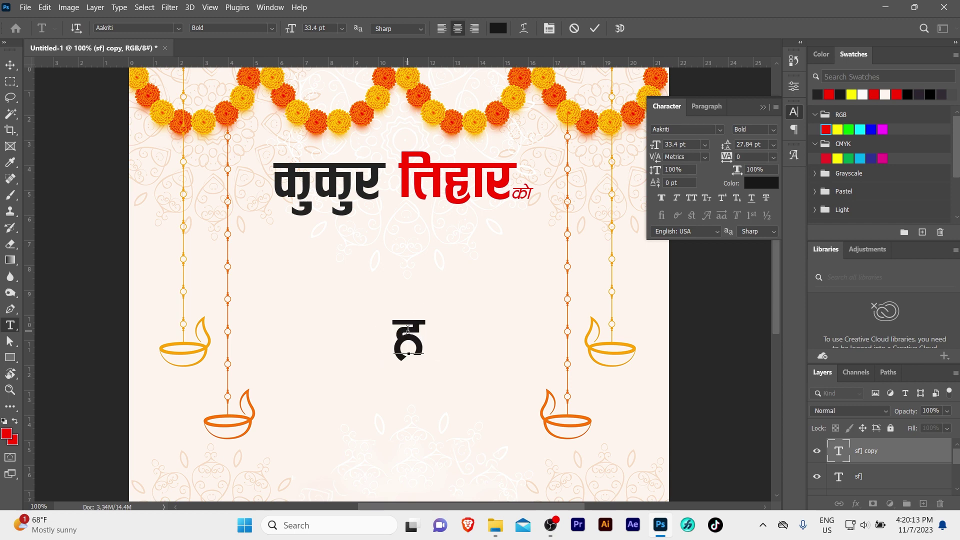
text(b)
key(BackSpace)
text(flb)
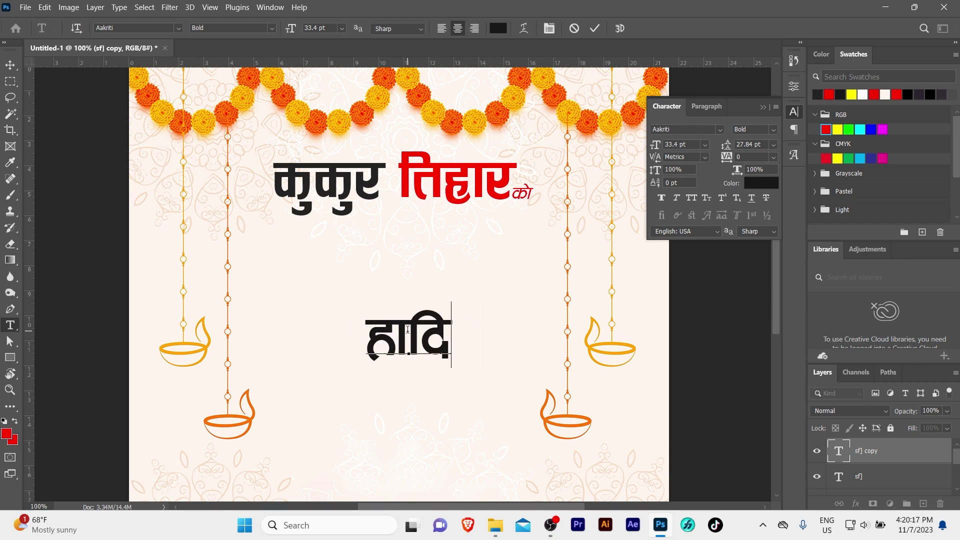
text({ d+undo z'esfdgf .)
key(ctrl+Return)
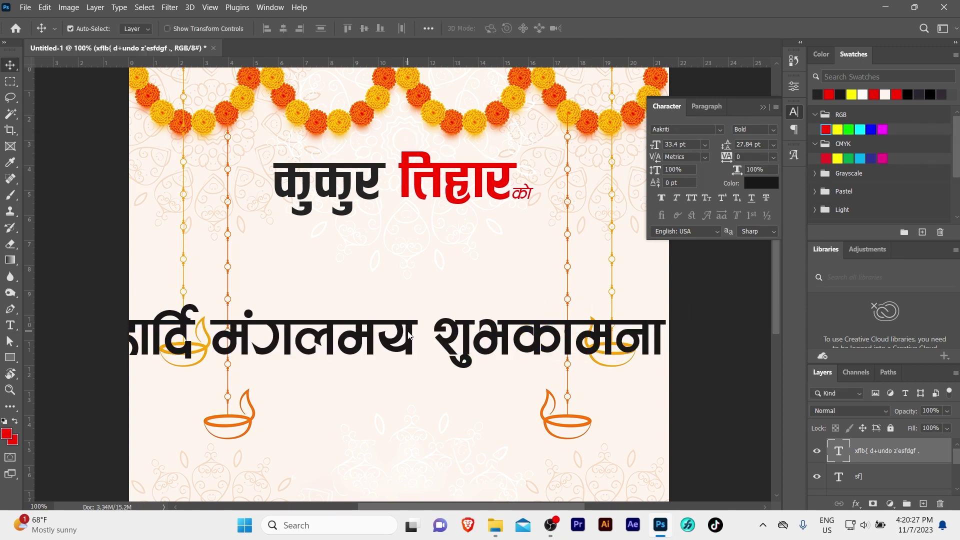
key(ctrl+t)
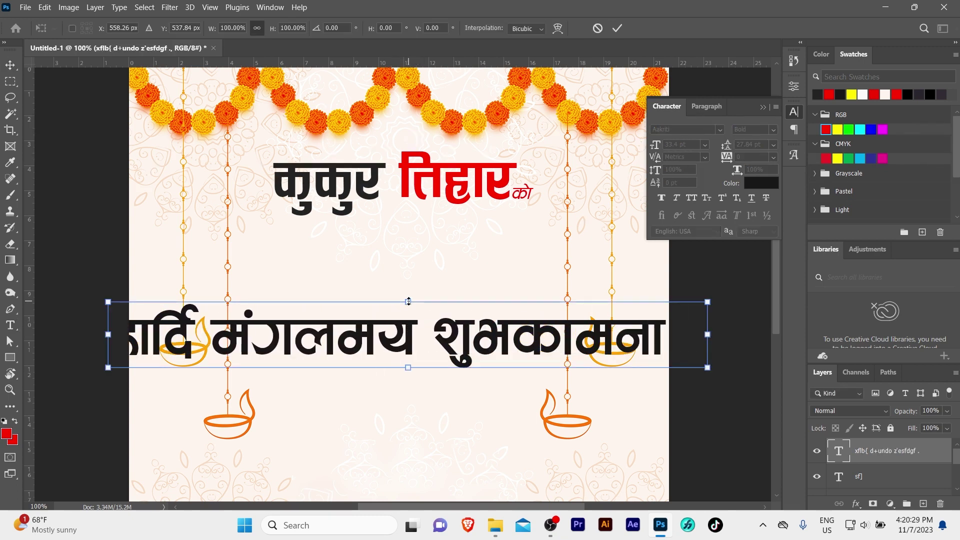
drag(408, 301, 410, 339)
key(Return)
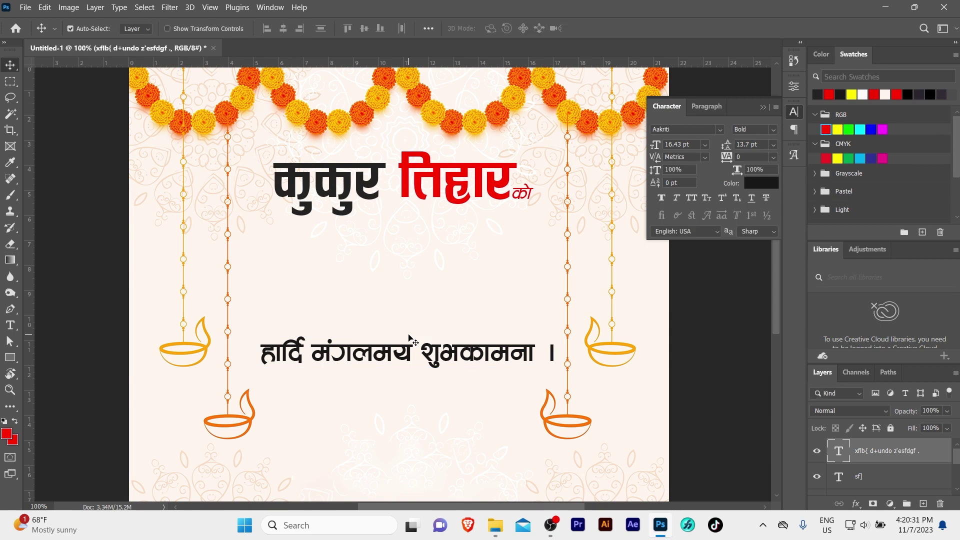
- Fix the missing letter in हार्दिक, shrink the greeting to about 60%, and place it beneath तिहार
double_click(349, 354)
click(308, 354)
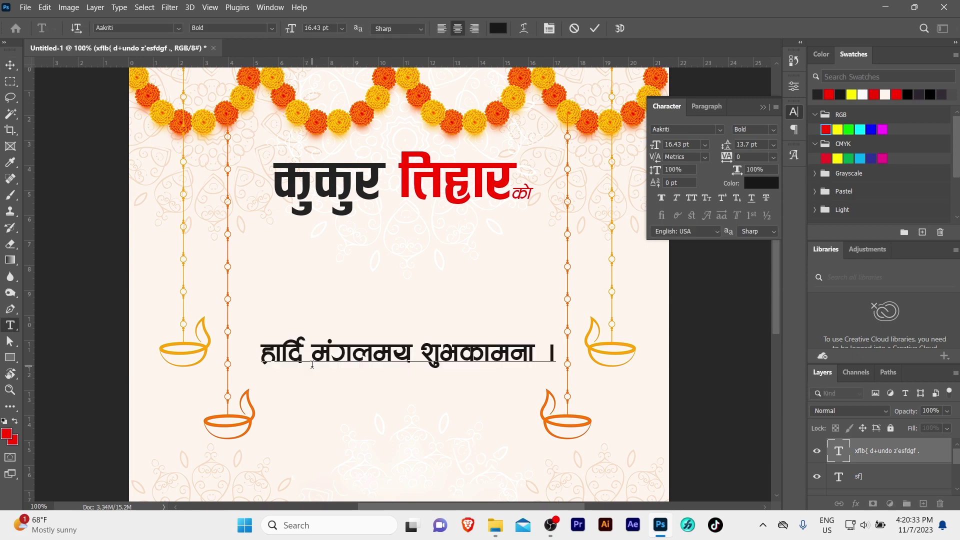
text(s)
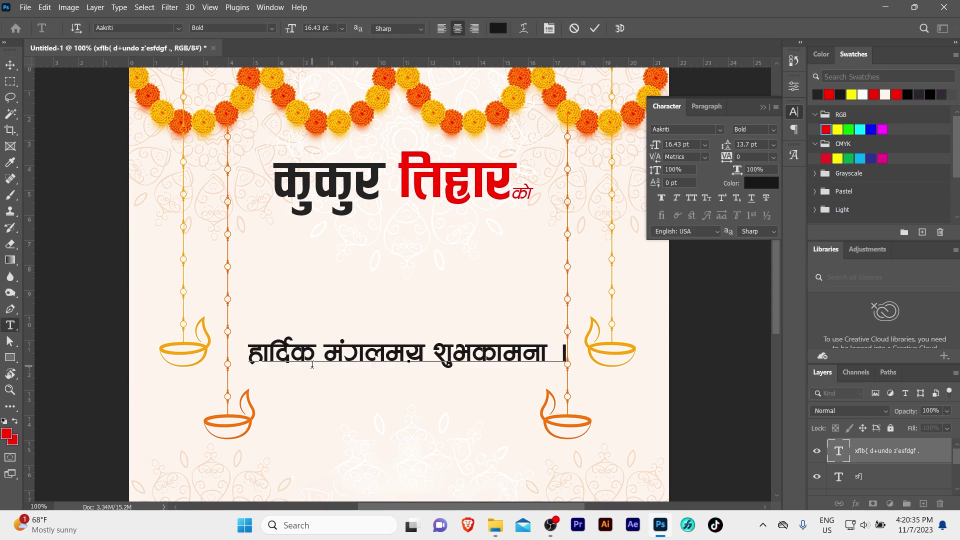
key(ctrl+Return)
drag(349, 354, 347, 254)
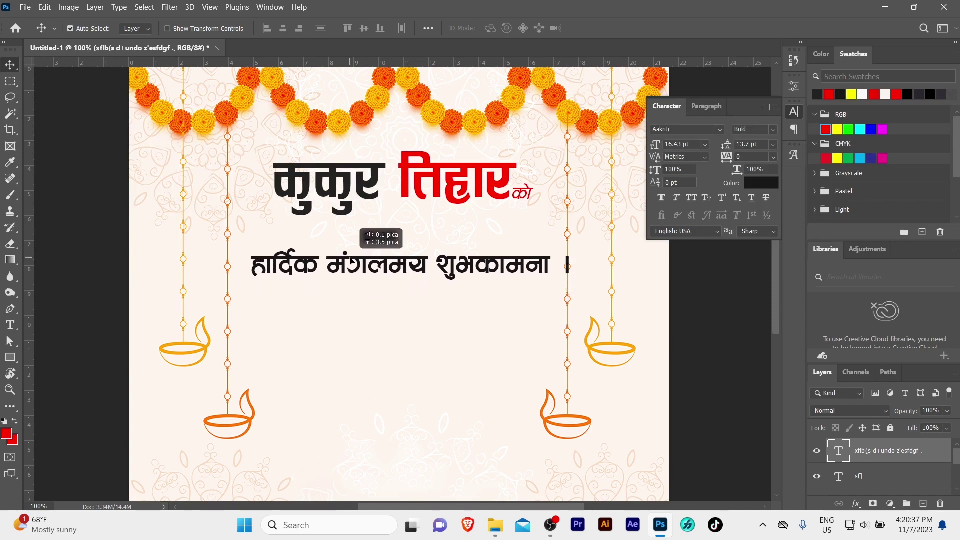
key(ctrl+t)
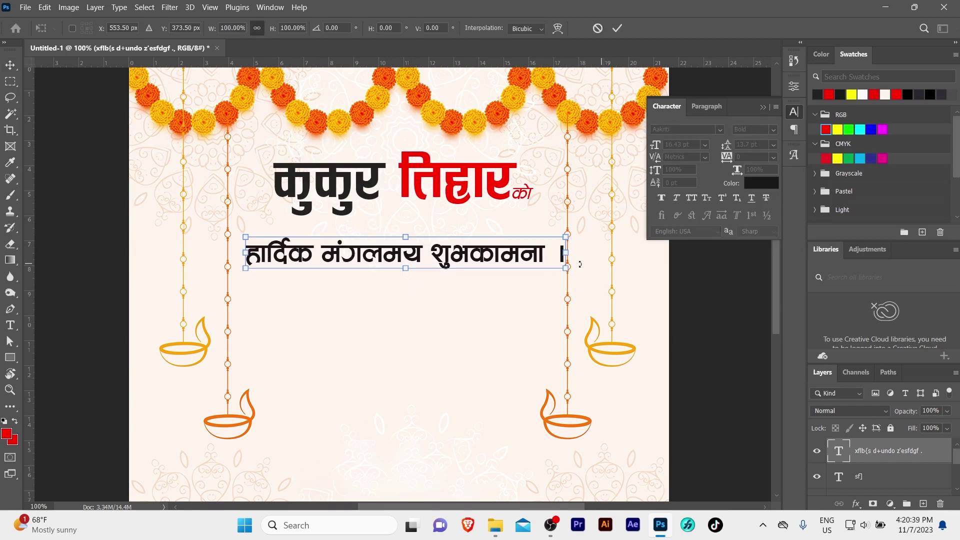
drag(564, 261, 435, 247)
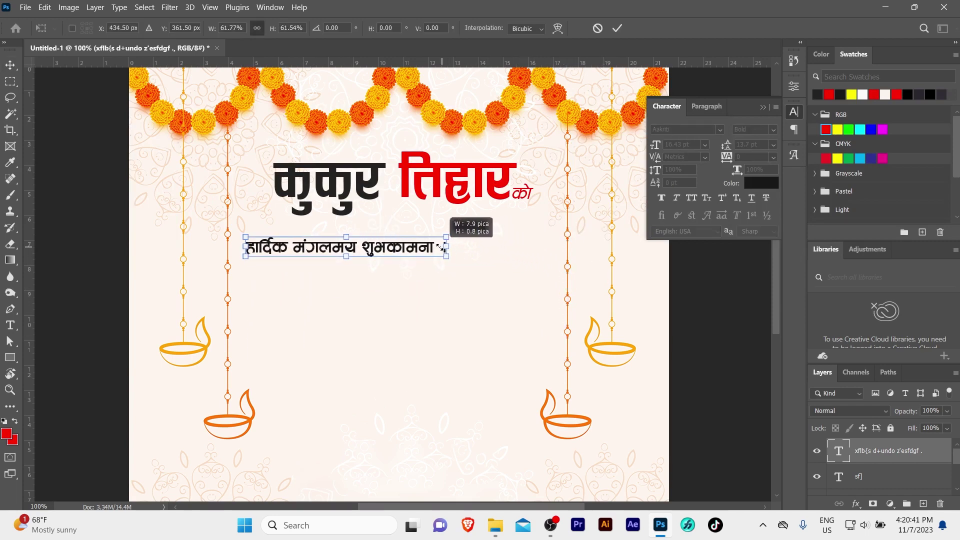
key(Return)
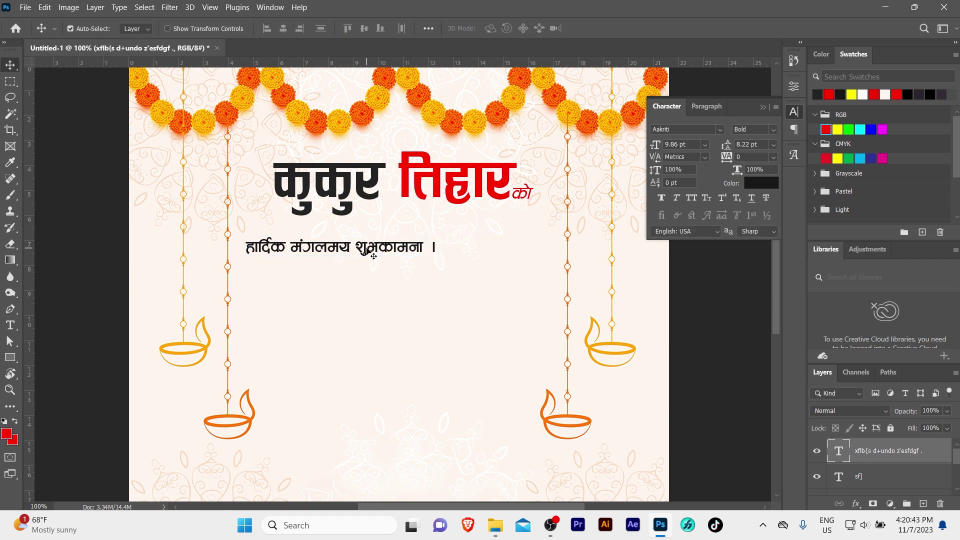
drag(368, 252, 492, 219)
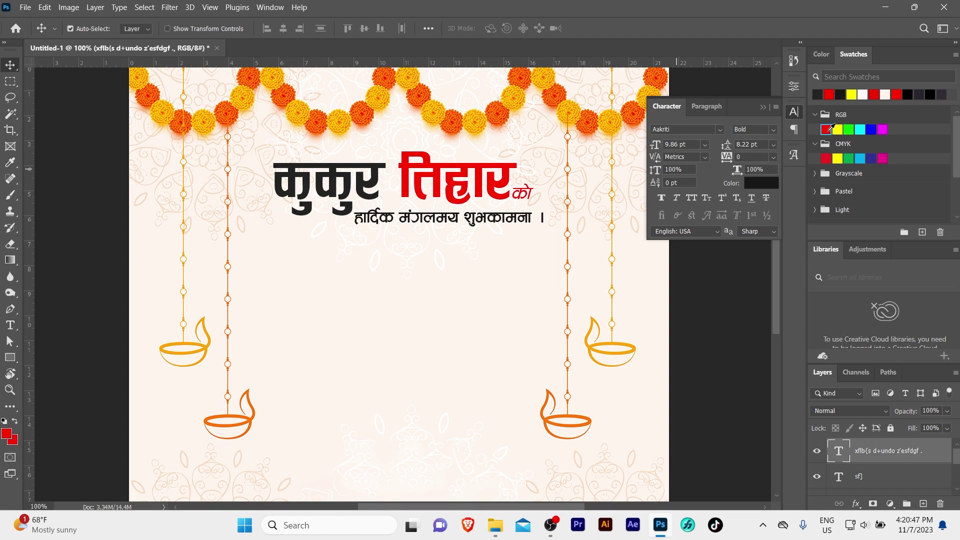
- Colour the greeting red and zoom in on the title area
click(829, 129)
key(z)
click(433, 219)
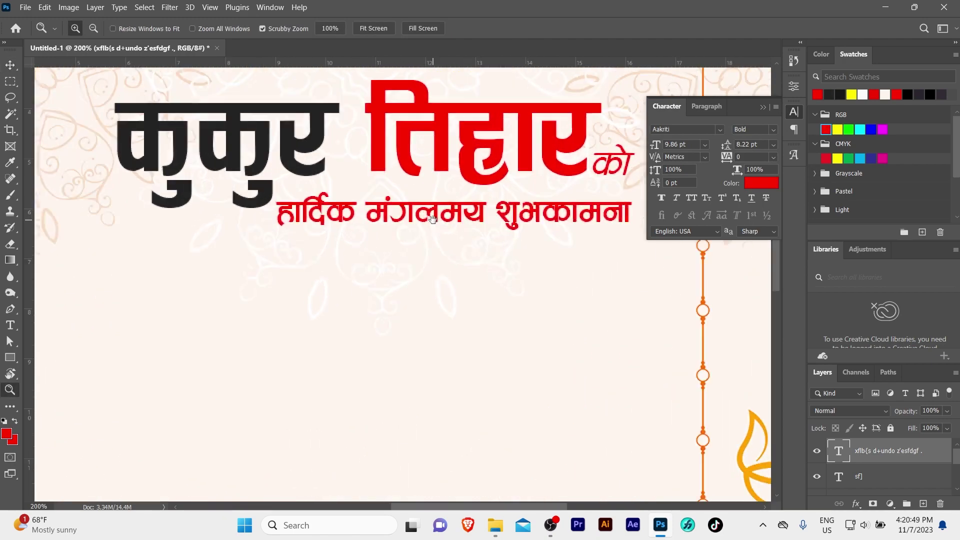
mouse_move(433, 218)
mouse_down()
mouse_move(407, 253)
mouse_move(391, 243)
mouse_move(403, 244)
mouse_up()
- Shrink the red greeting slightly from its right end and nudge it right, under तिहार
key(v)
key(ctrl+t)
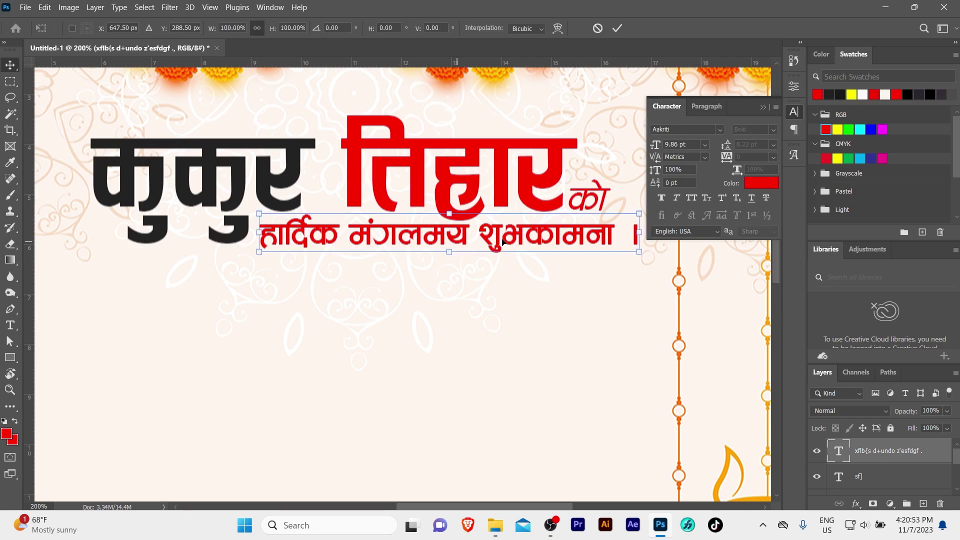
drag(642, 234, 588, 233)
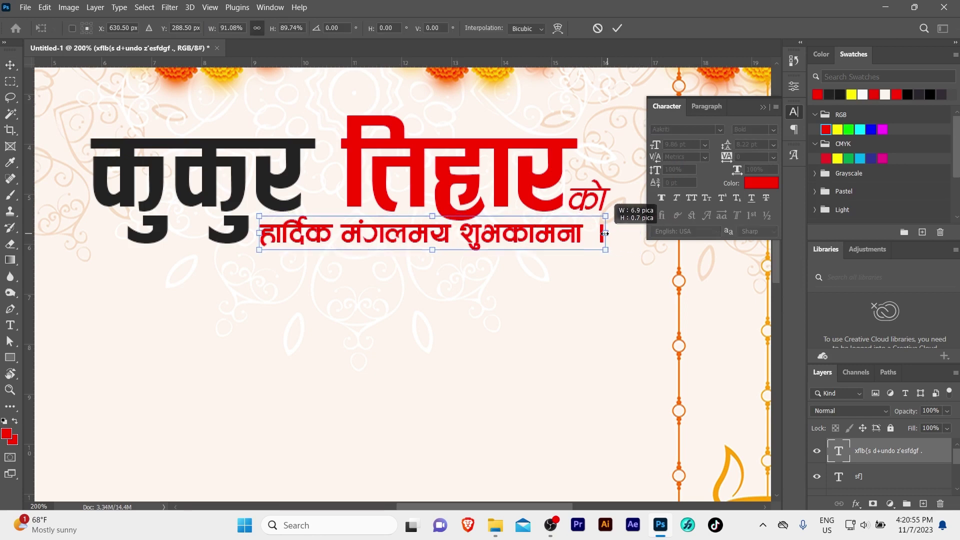
key(Return)
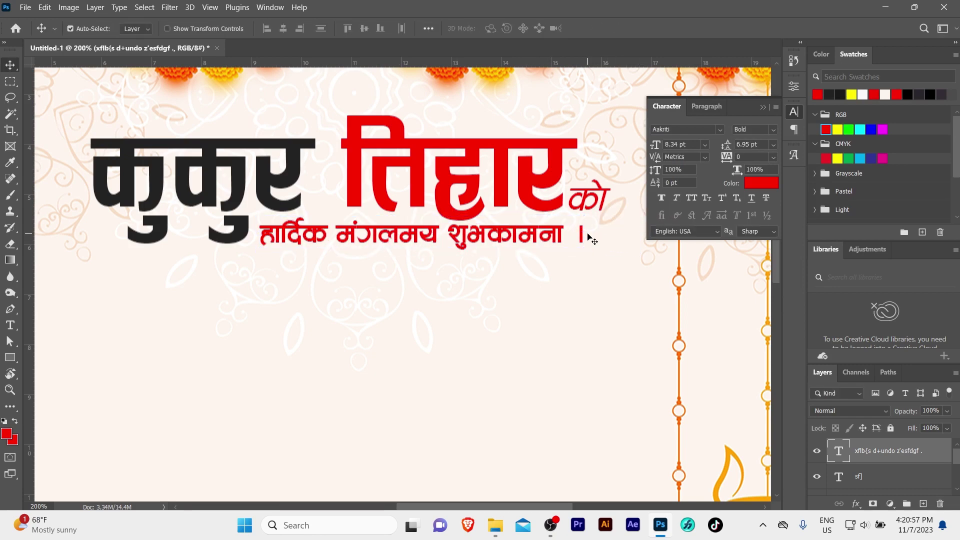
drag(466, 240, 476, 241)
- Zoom back out to the whole poster and marquee-select both title text layers
key(z)
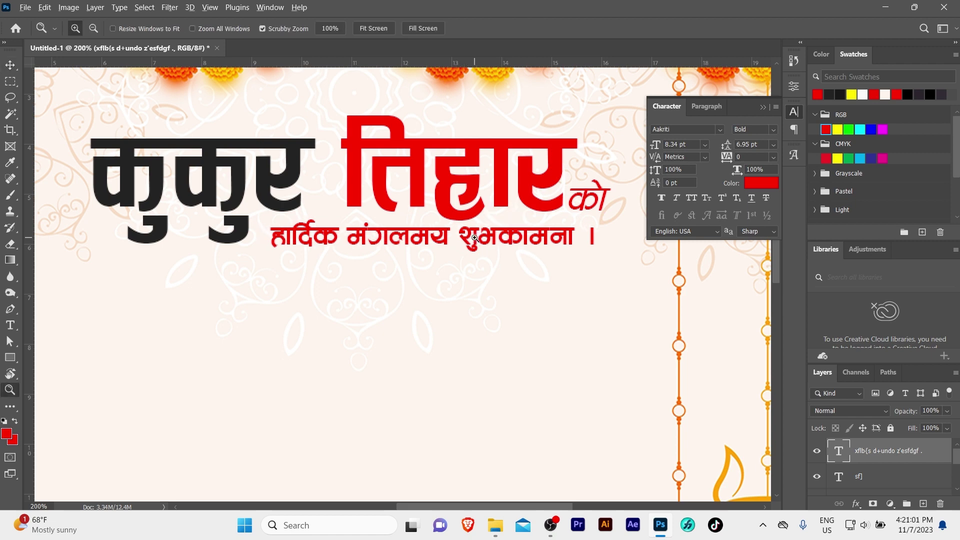
alt+click(476, 242)
key(v)
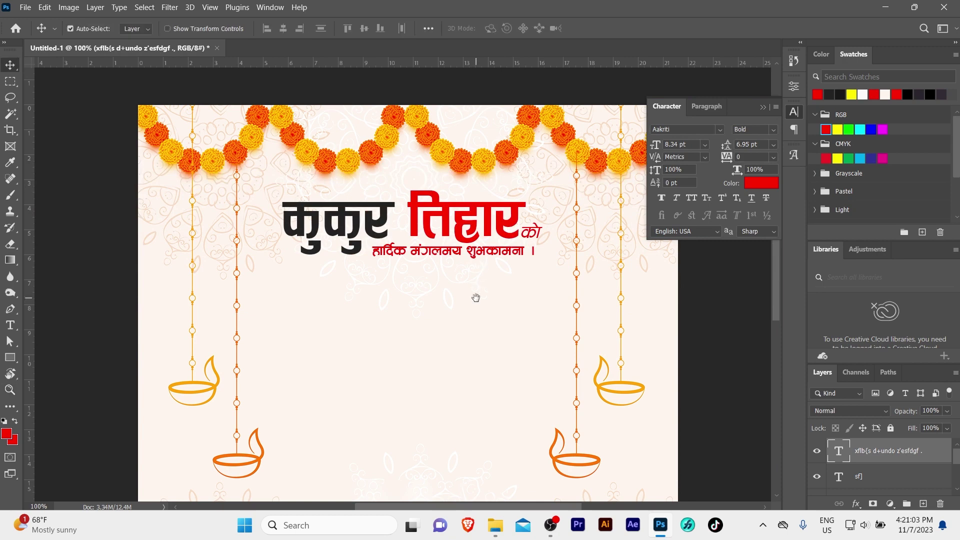
scroll(480, 295, down, 1)
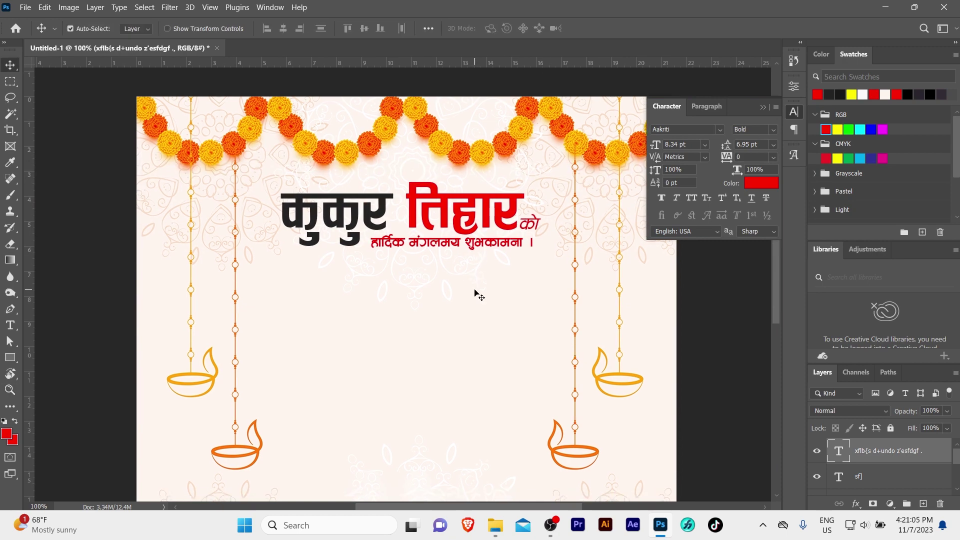
drag(474, 289, 470, 264)
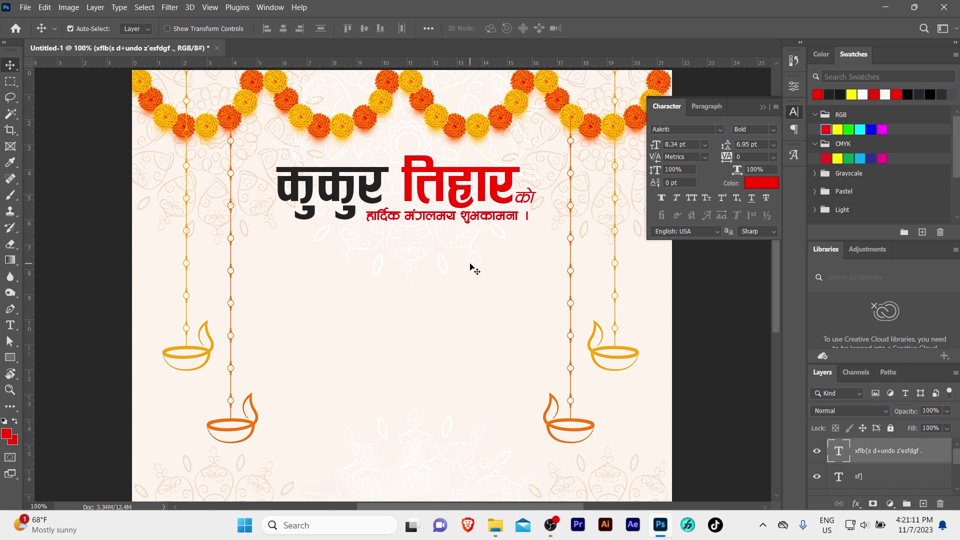
drag(270, 161, 547, 237)
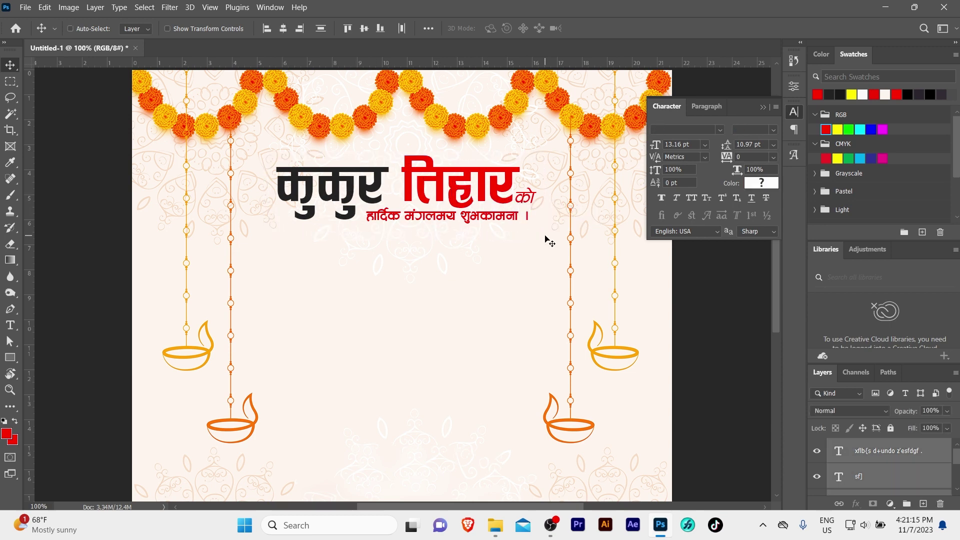
- Group the title and greeting as Group 1, enlarge it about 3.7%, and nudge it up
key(ctrl+g)
key(ctrl+t)
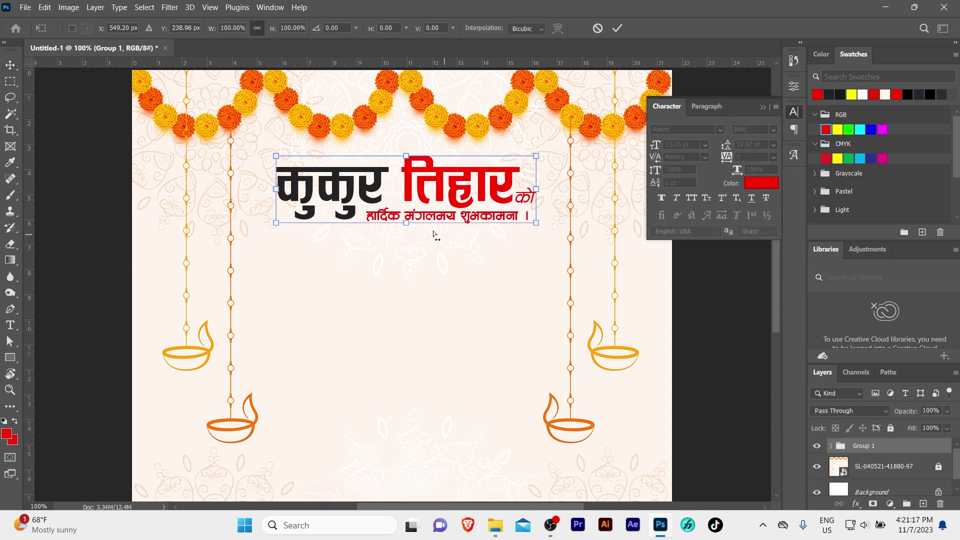
drag(275, 156, 266, 155)
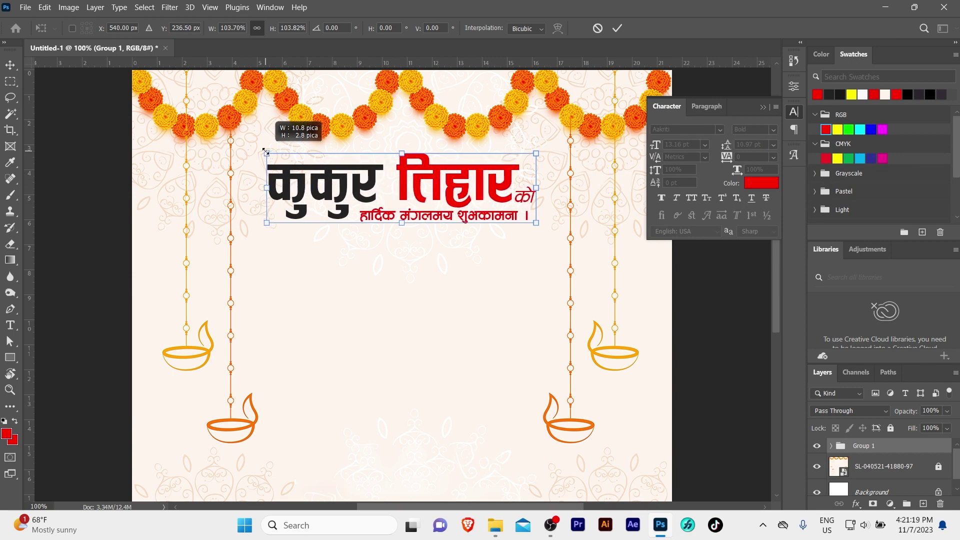
key(Return)
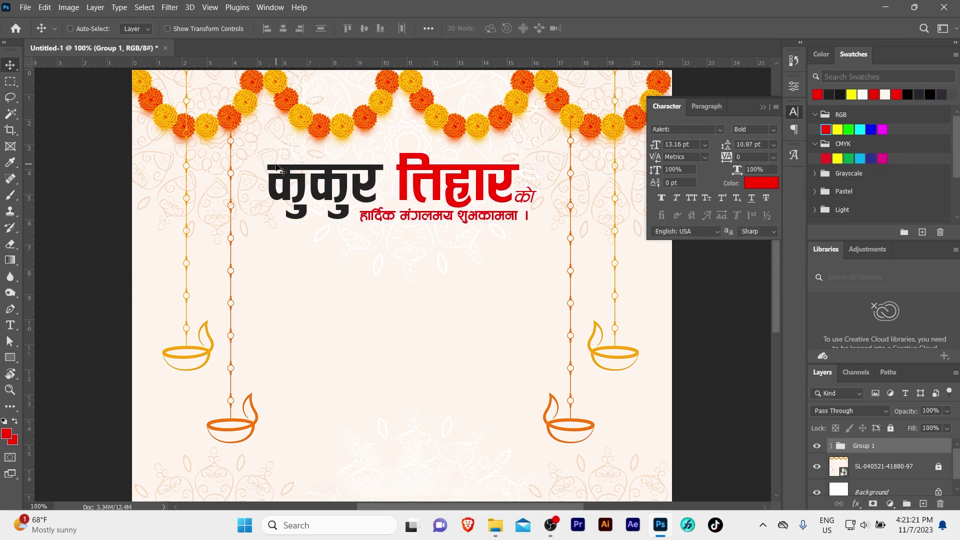
key(ctrl+a)
key(ctrl+d)
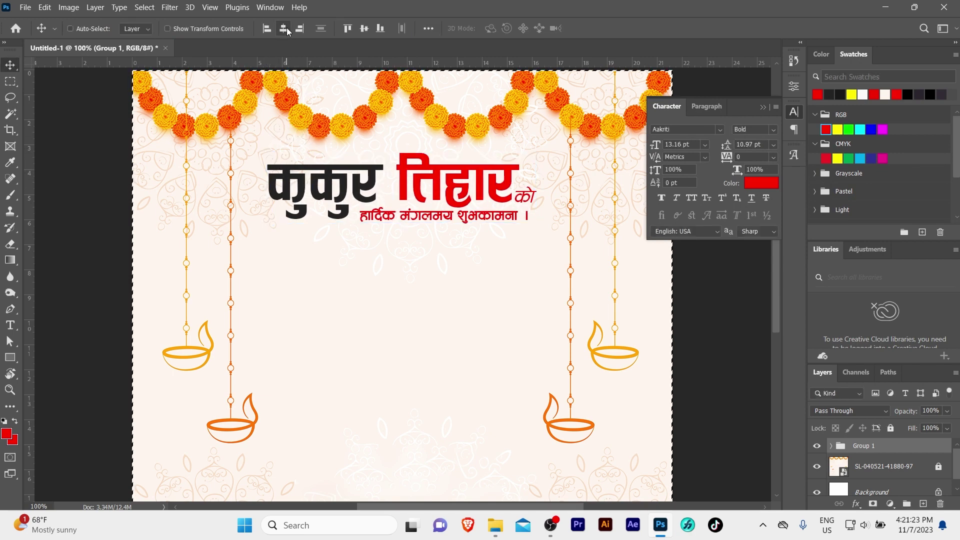
key(shift+Up)
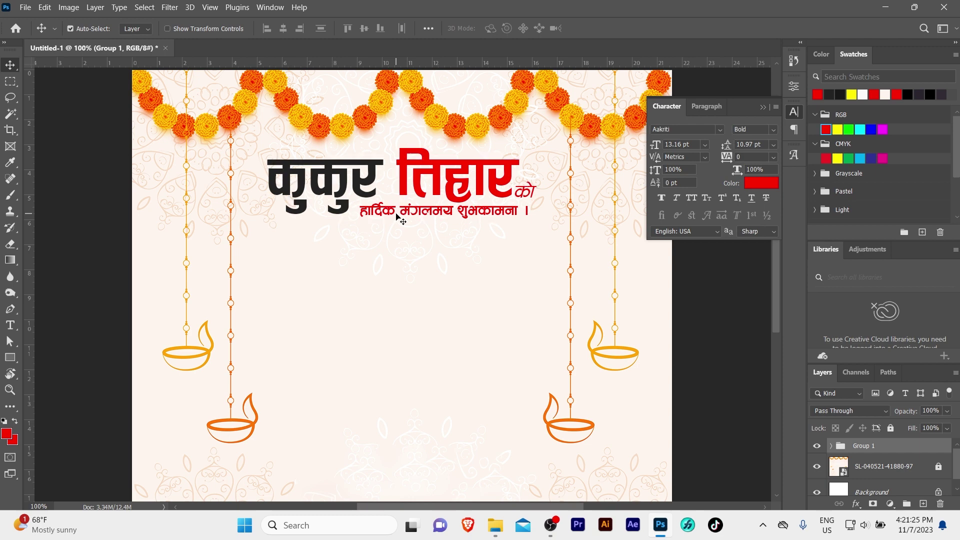
key(ctrl+minus)
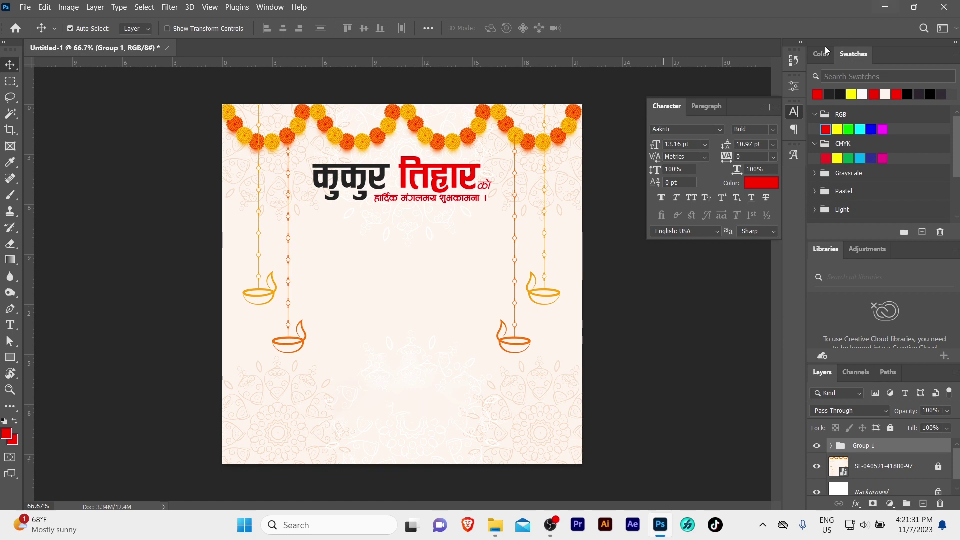
- Place the dog photo WhatsApp Image 2023-11-07 at 12.55.48 PM mid-poster and shrink it from the top
click(885, 7)
mouse_move(502, 141)
mouse_down()
mouse_move(505, 183)
mouse_move(670, 527)
mouse_move(370, 332)
mouse_up()
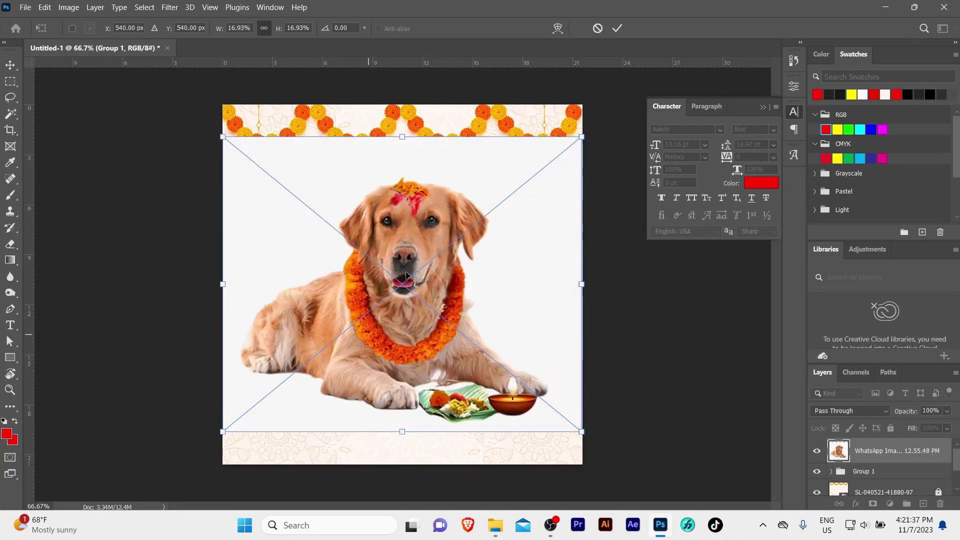
key(Return)
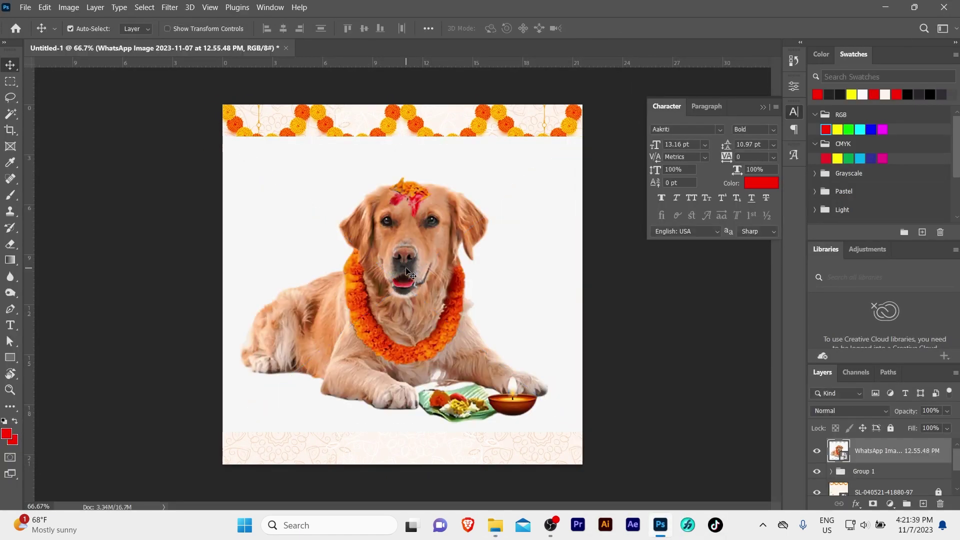
drag(406, 272, 421, 273)
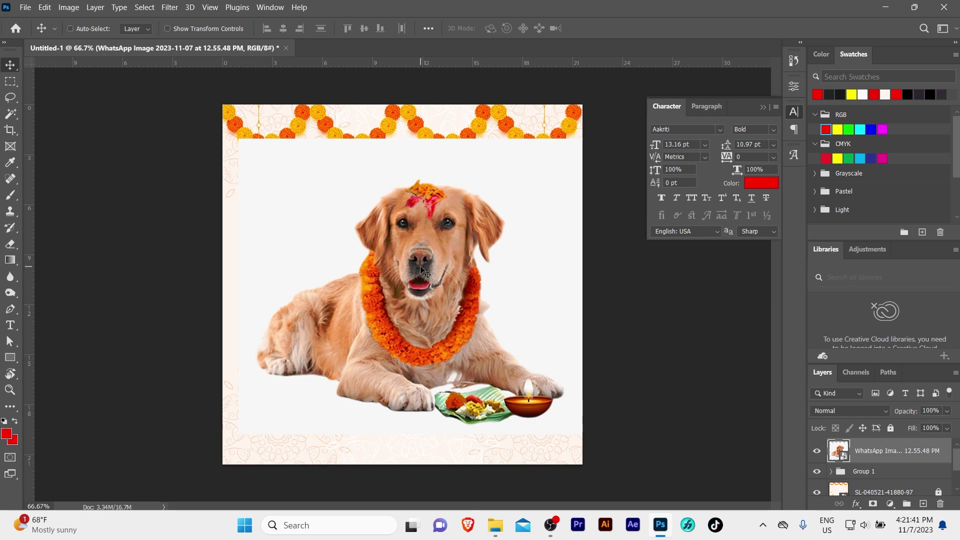
key(ctrl+t)
drag(419, 138, 421, 229)
key(Return)
click(420, 231)
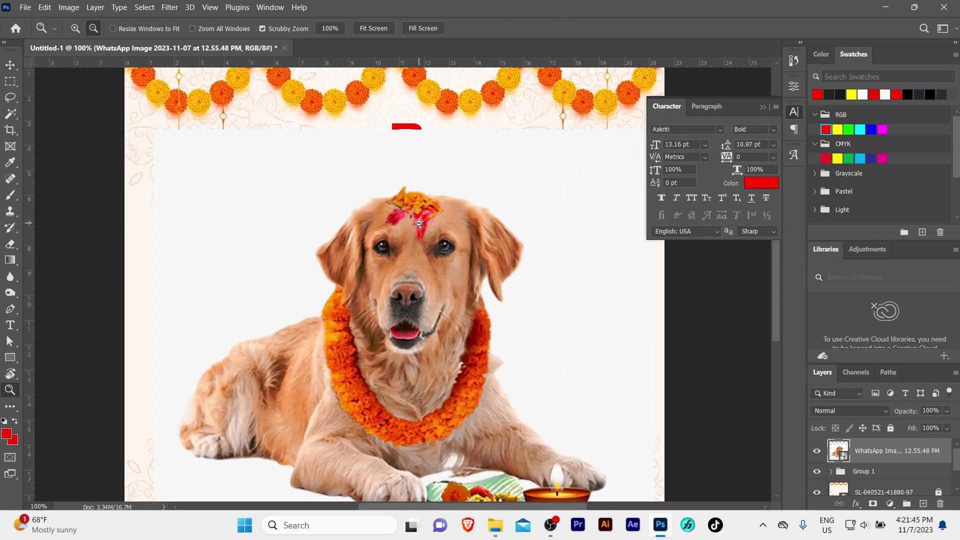
drag(423, 234, 414, 234)
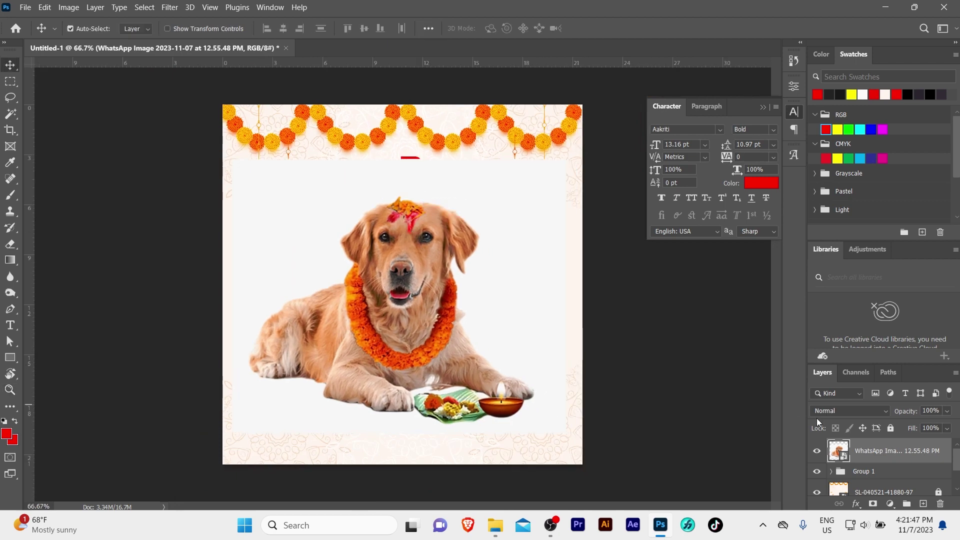
- Rasterize the dog photo layer and choose the Magic Wand tool
right_click(904, 451)
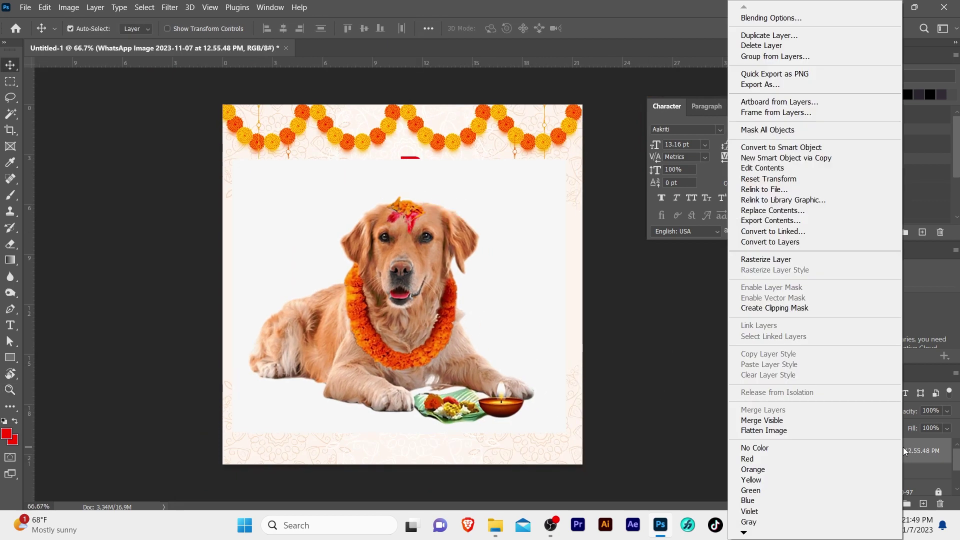
click(778, 259)
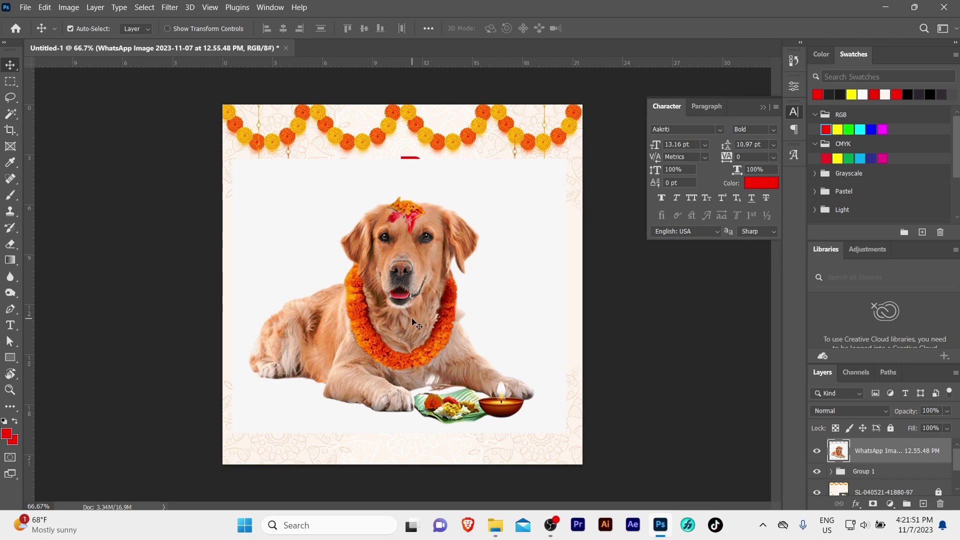
click(11, 113)
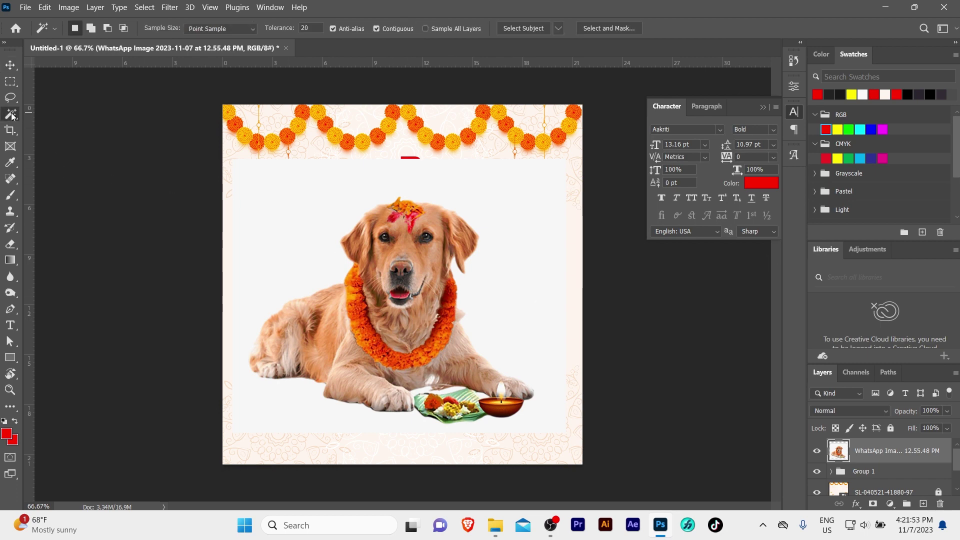
right_click(6, 114)
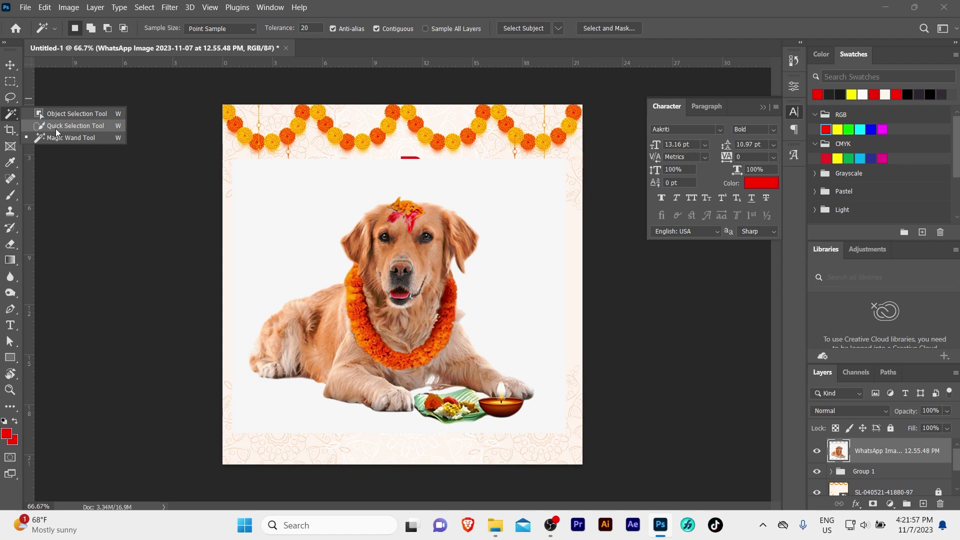
click(62, 139)
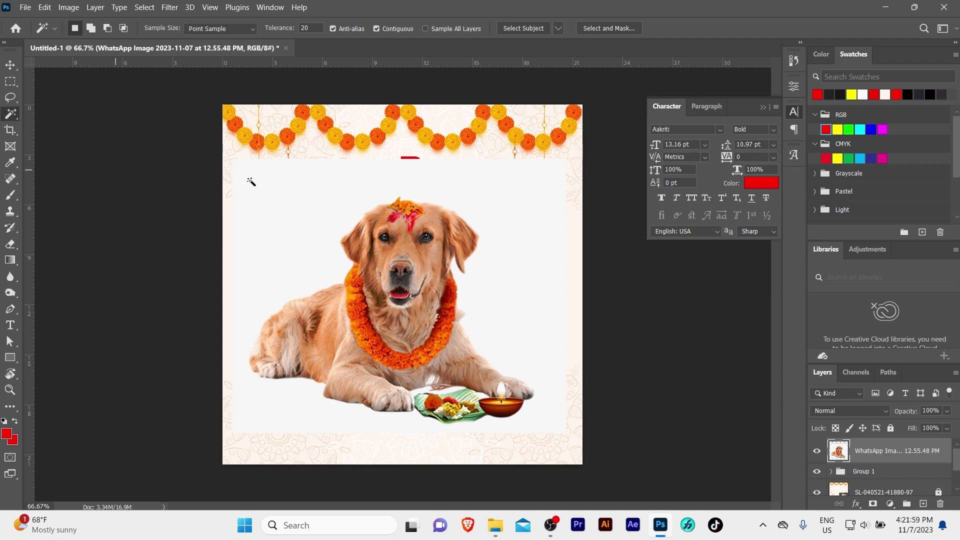
- Delete the white backdrop around the dog, deselect, and move the dog slightly lower
click(295, 196)
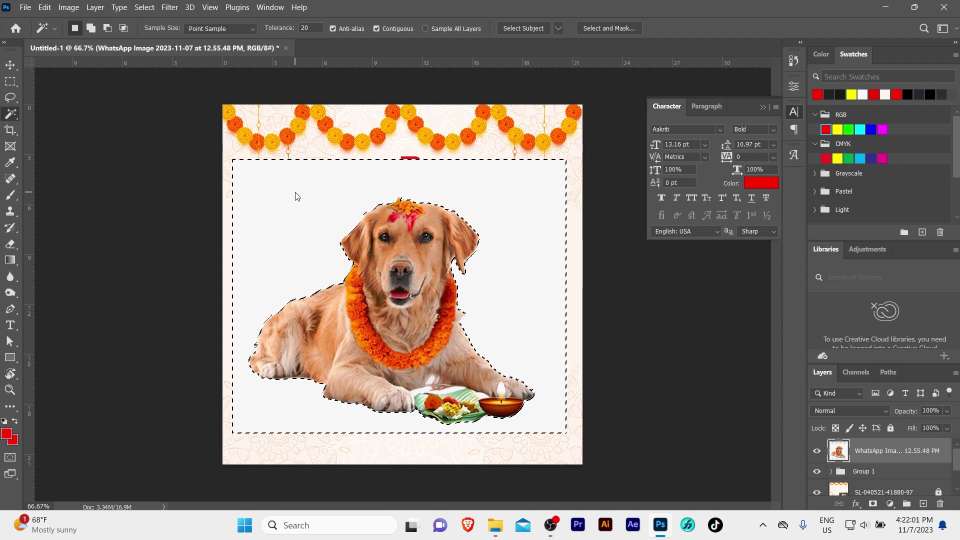
key(Delete)
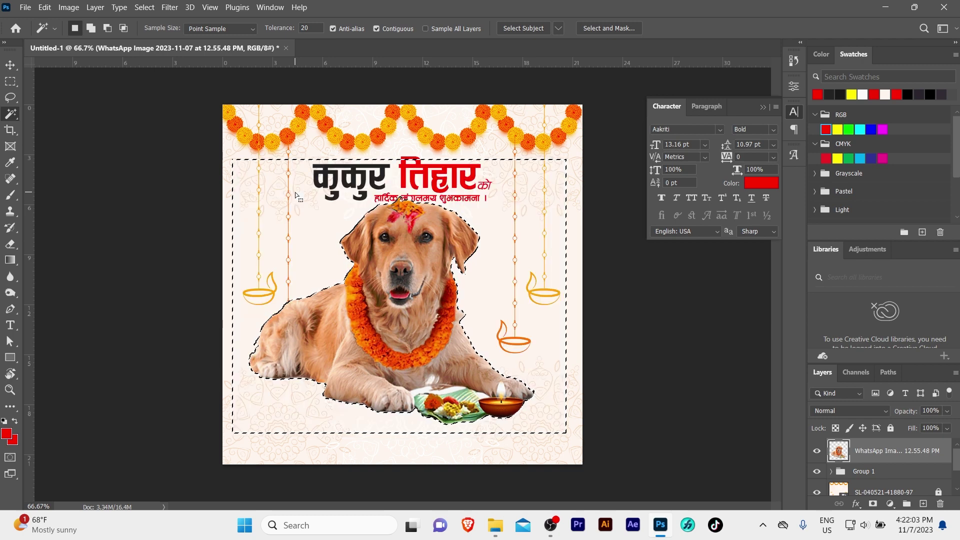
key(ctrl+d)
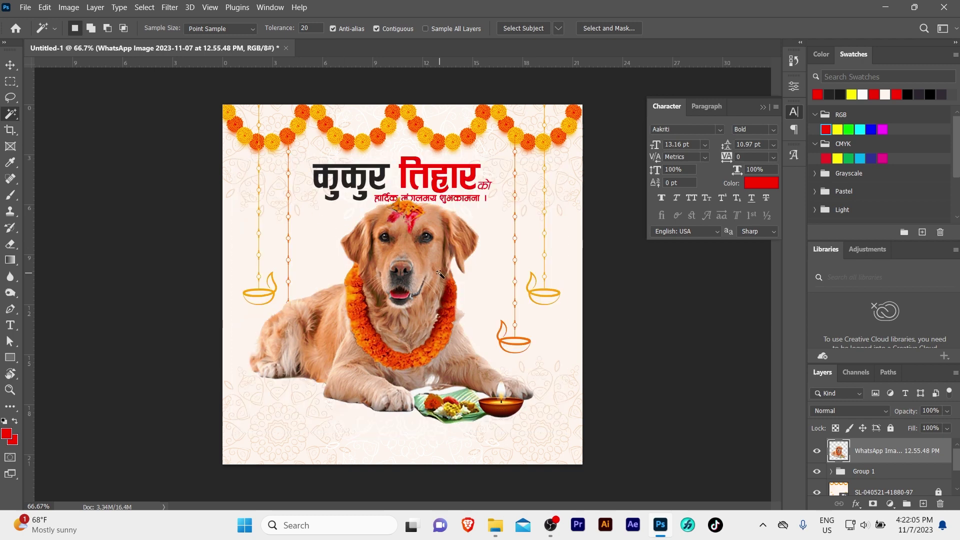
key(v)
mouse_move(425, 267)
mouse_down()
mouse_move(425, 284)
mouse_move(414, 274)
mouse_up()
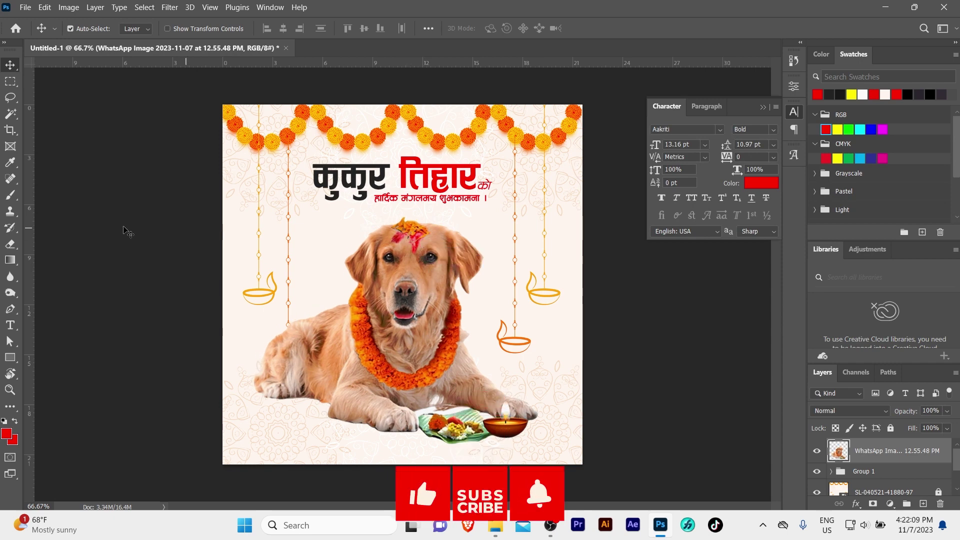
- Blur the dog's left cut-out edge with the Blur tool, checking it zoomed in
right_click(10, 277)
click(50, 275)
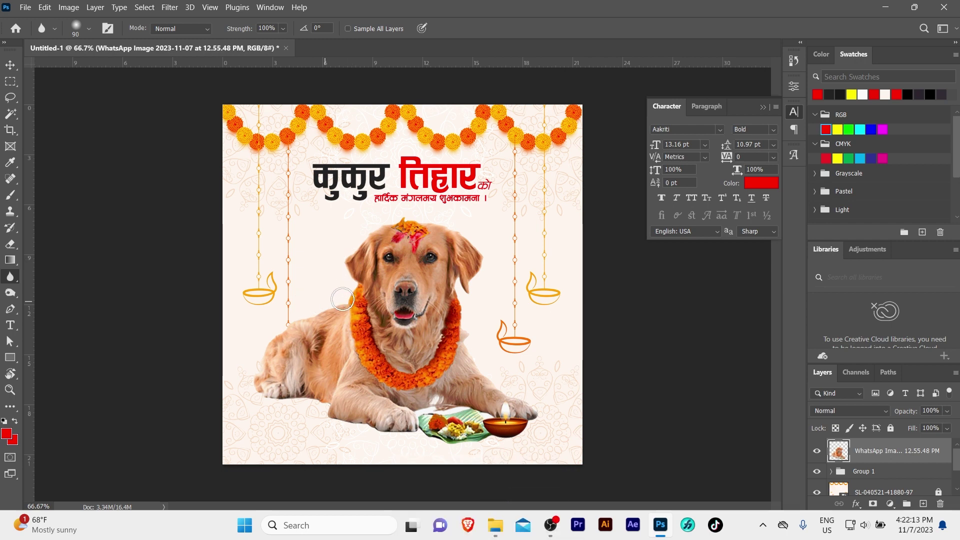
mouse_move(342, 299)
mouse_down()
mouse_move(337, 413)
mouse_move(497, 437)
mouse_move(537, 415)
mouse_move(484, 366)
mouse_move(459, 324)
mouse_move(456, 276)
mouse_move(477, 272)
mouse_move(441, 231)
mouse_move(403, 224)
mouse_move(351, 266)
mouse_up()
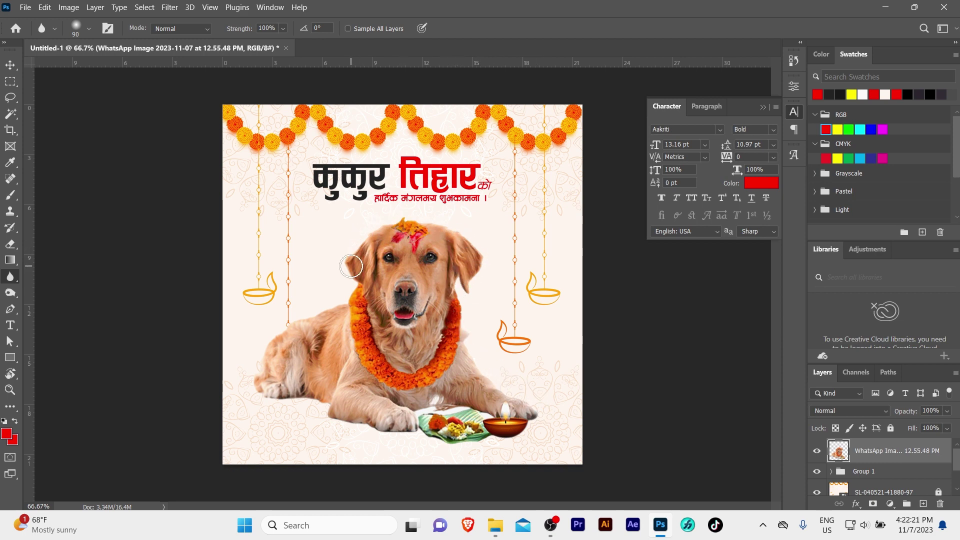
key(z)
click(382, 255)
alt+click(383, 255)
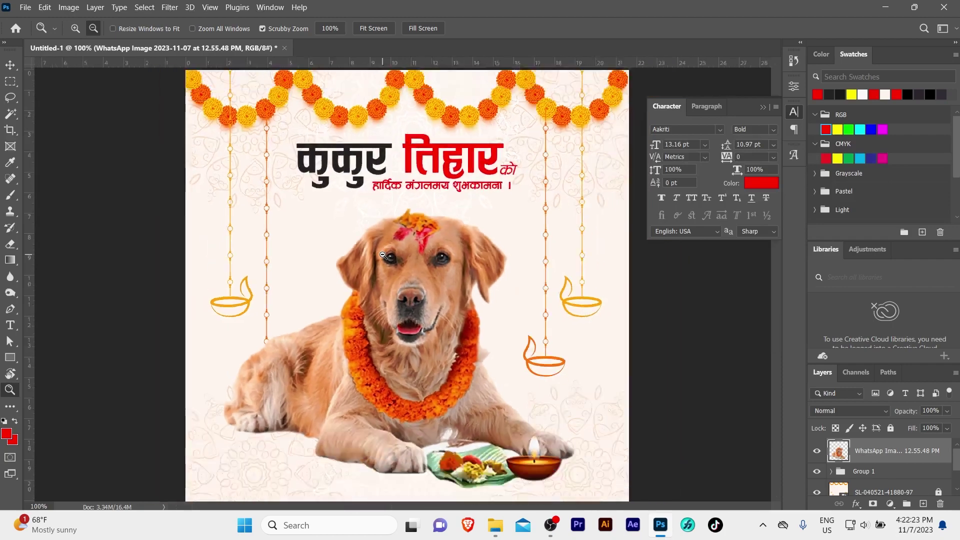
key(v)
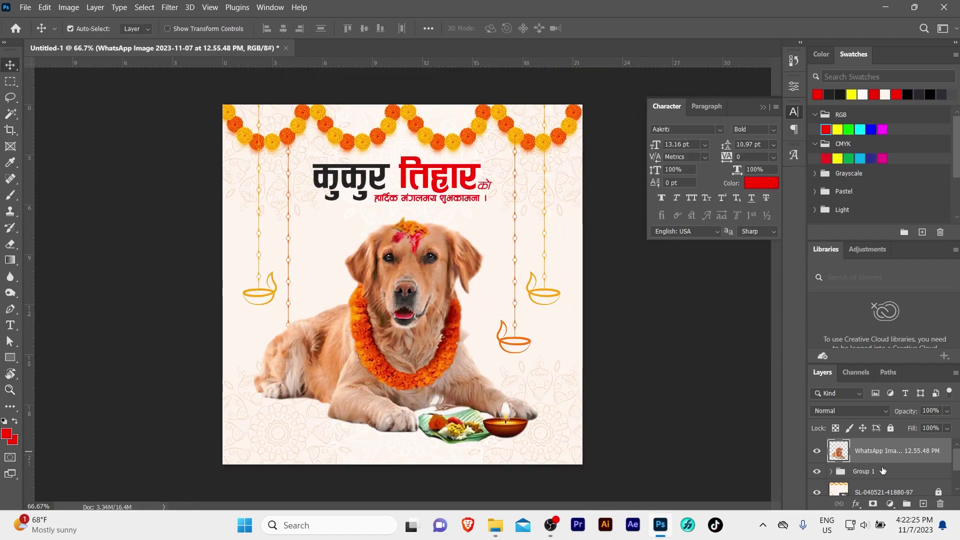
- Convert the dog layer to a smart object and shrink it to about 63%
right_click(885, 453)
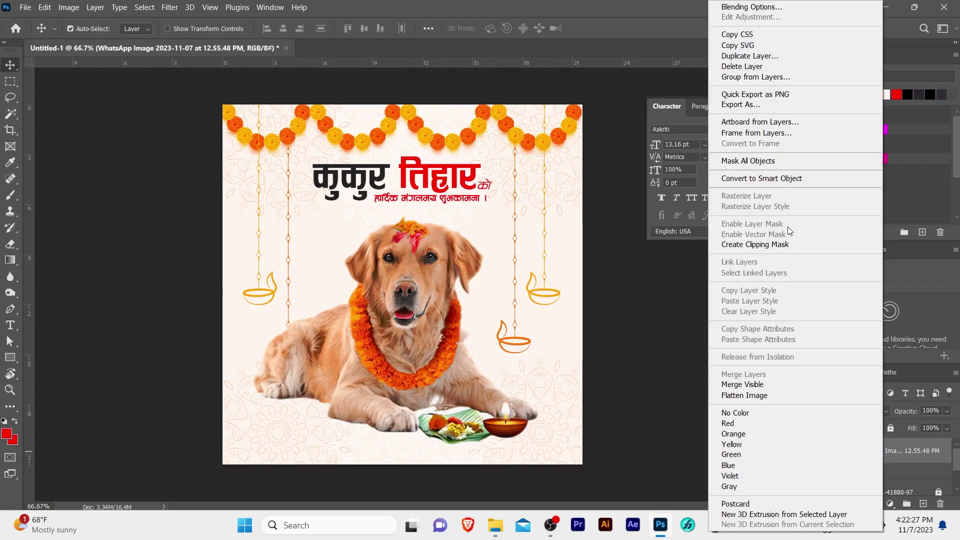
click(765, 179)
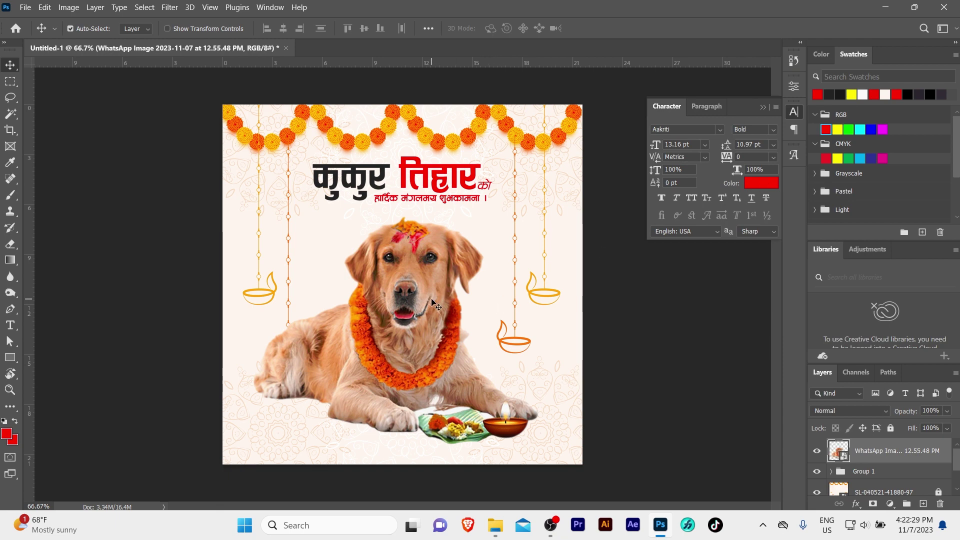
key(ctrl+t)
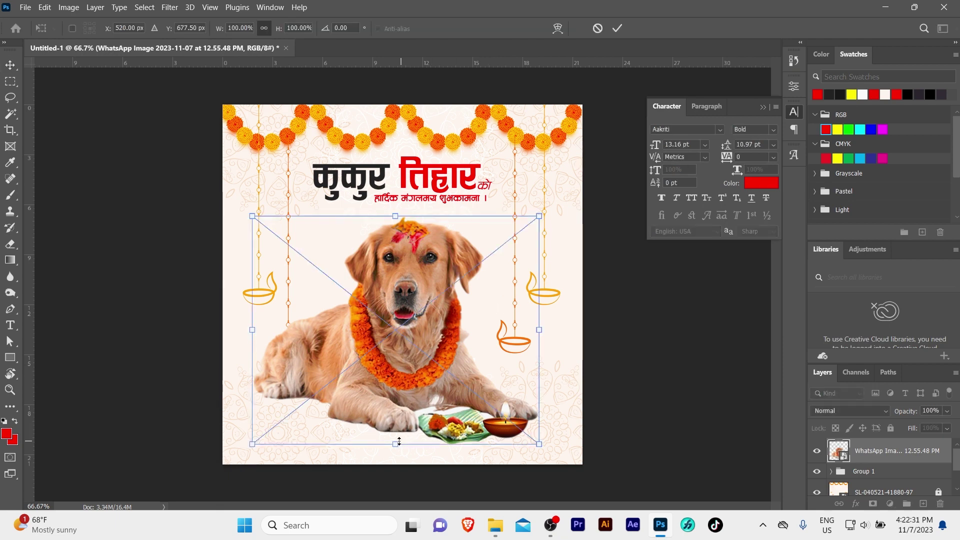
drag(399, 438, 396, 356)
drag(401, 283, 406, 285)
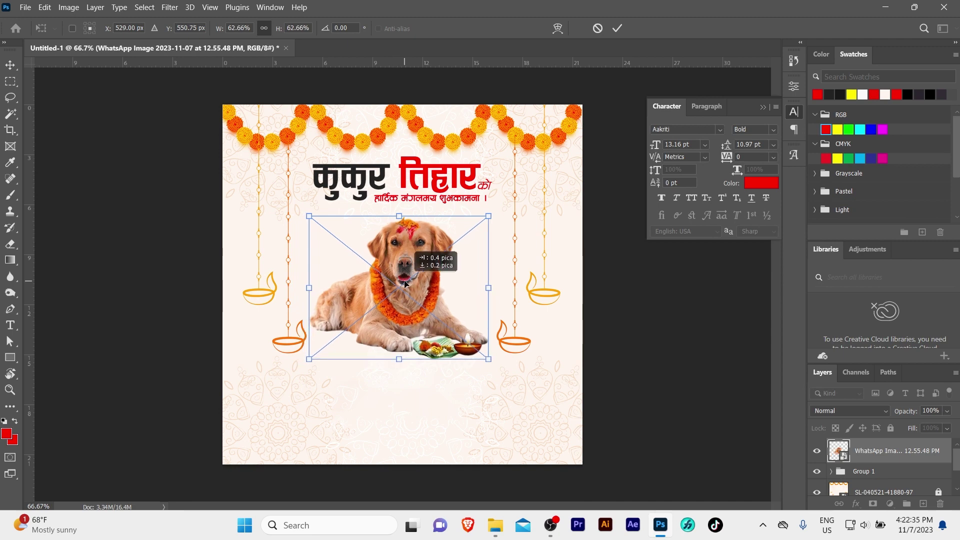
key(Return)
- Zoom in on the dog and enlarge it slightly
key(z)
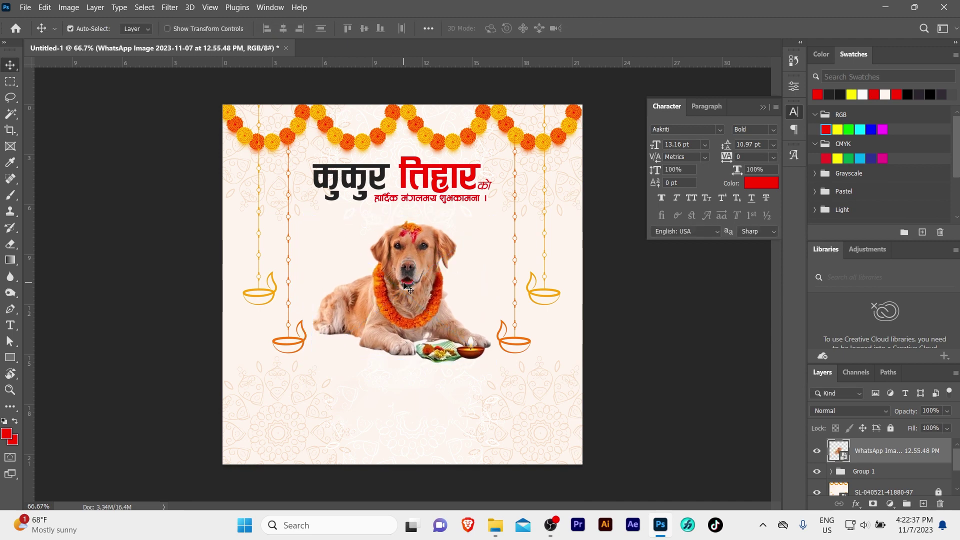
click(406, 289)
scroll(405, 275, down, 1)
key(v)
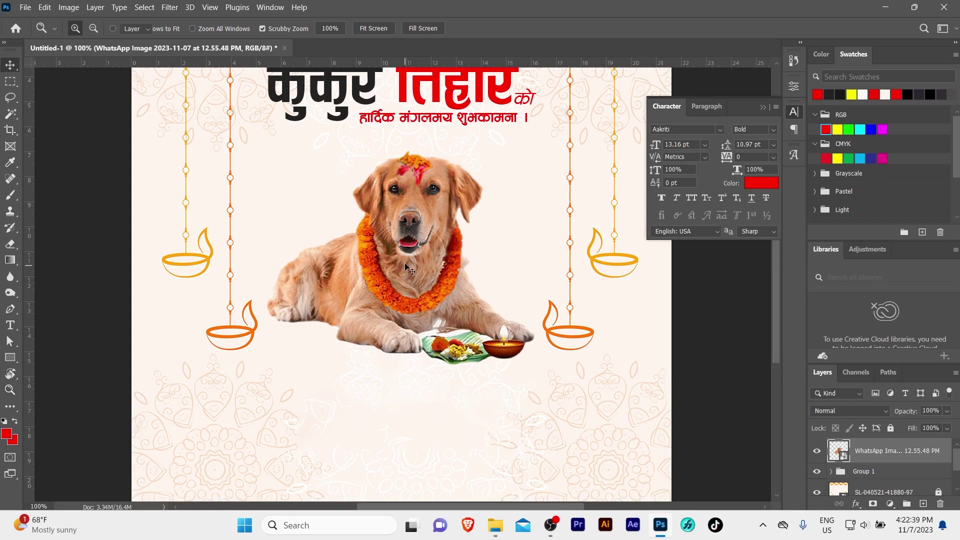
key(ctrl+t)
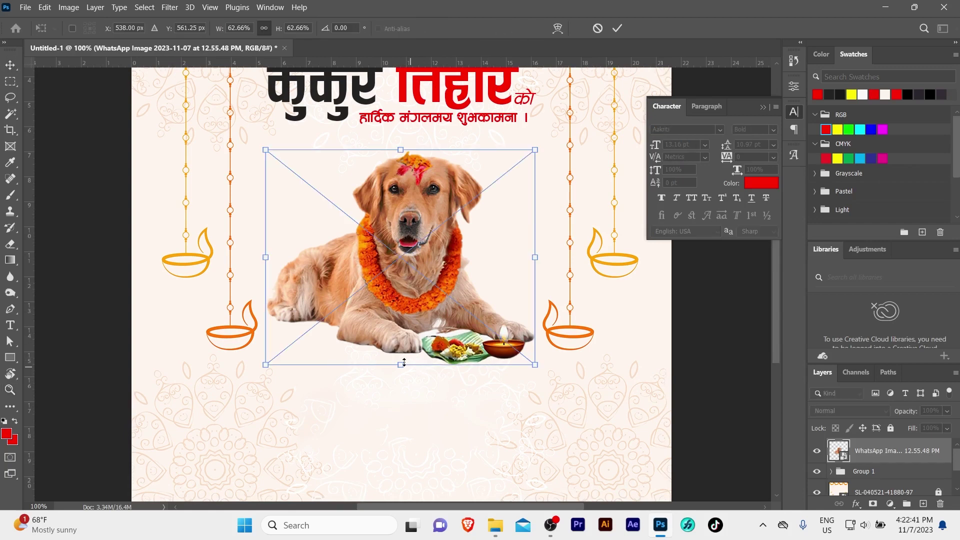
drag(400, 361, 405, 386)
key(Return)
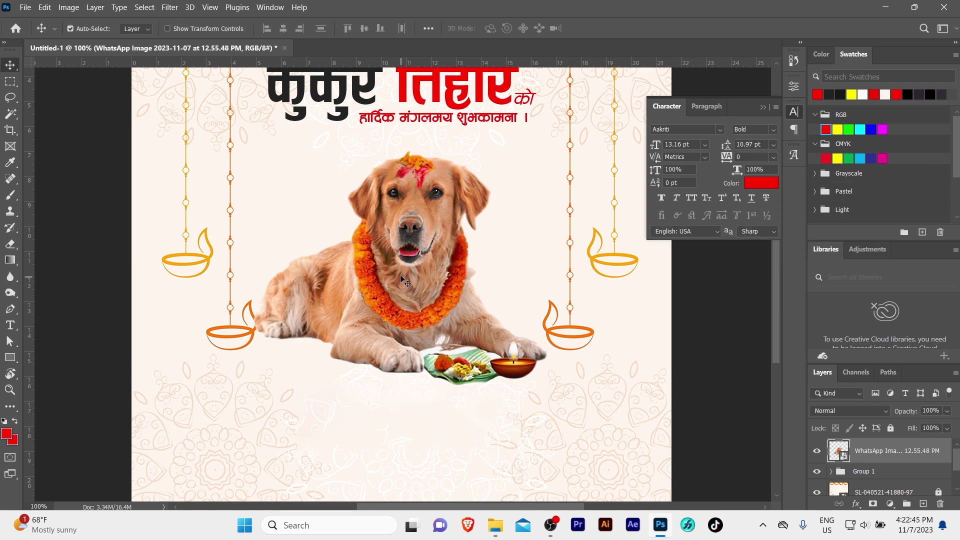
- Centre the dog horizontally on the canvas and move it lower on the poster
key(ctrl+a)
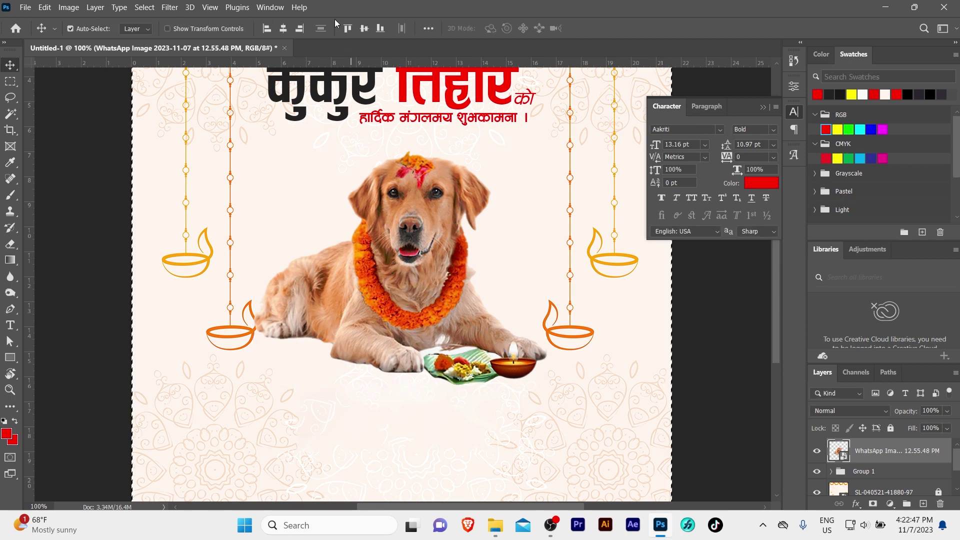
click(283, 28)
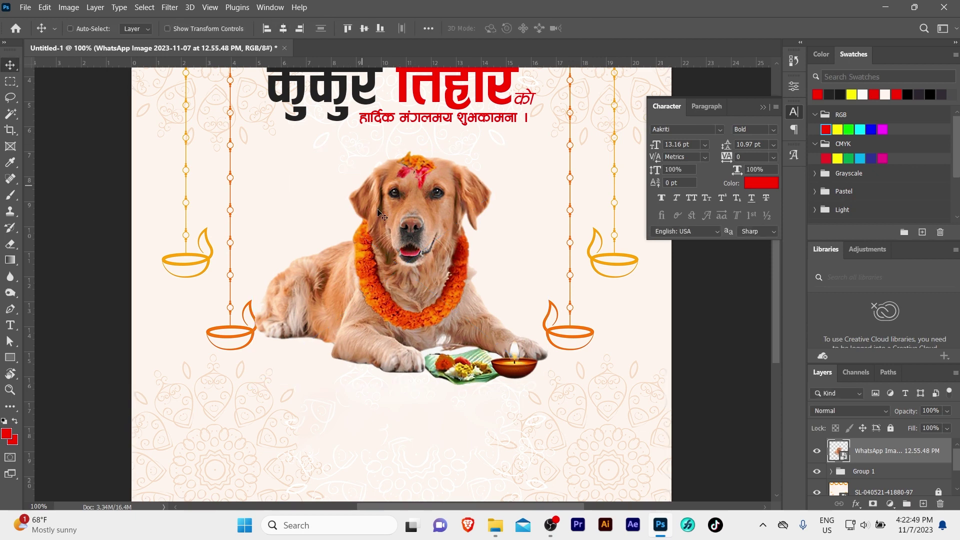
key(ctrl+d)
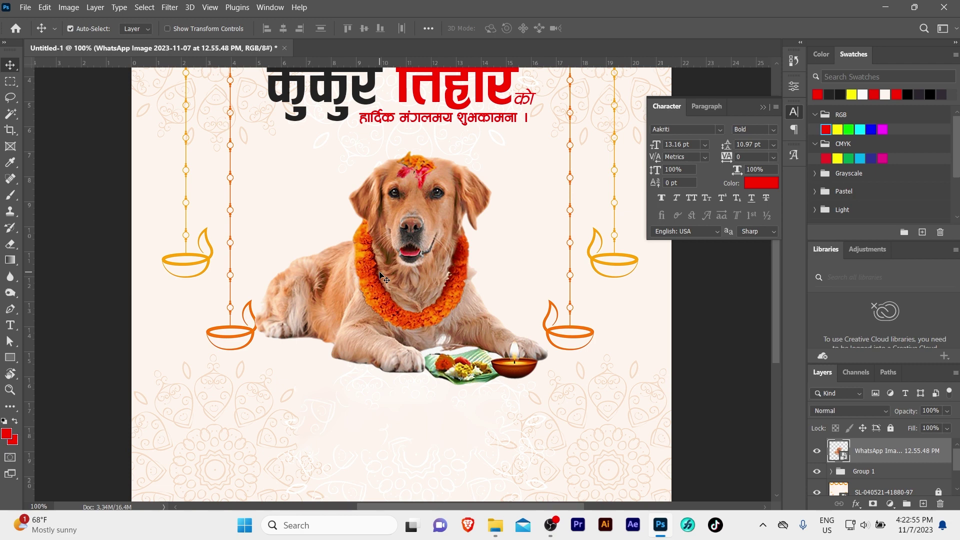
drag(384, 278, 384, 303)
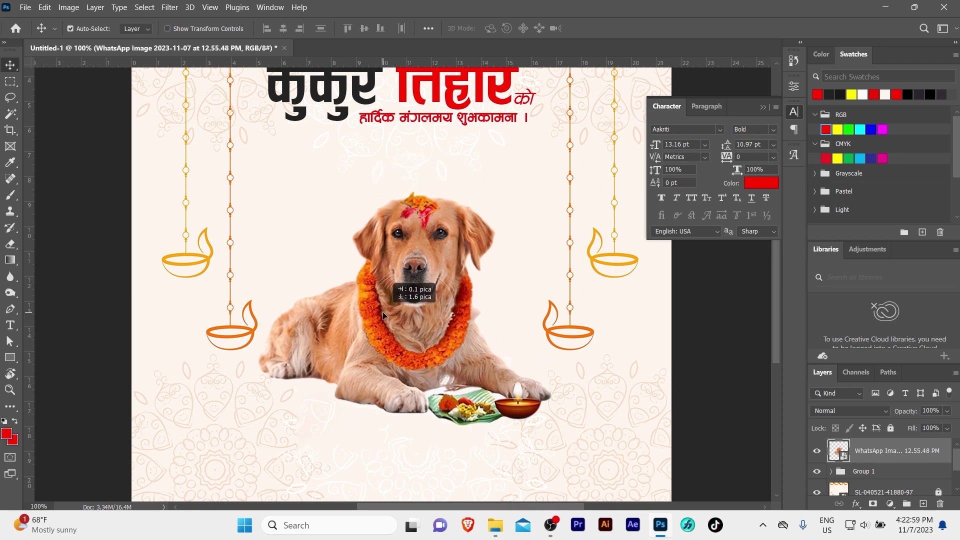
drag(384, 304, 383, 311)
- Zoom out and enlarge the dog to about 70.6%
key(z)
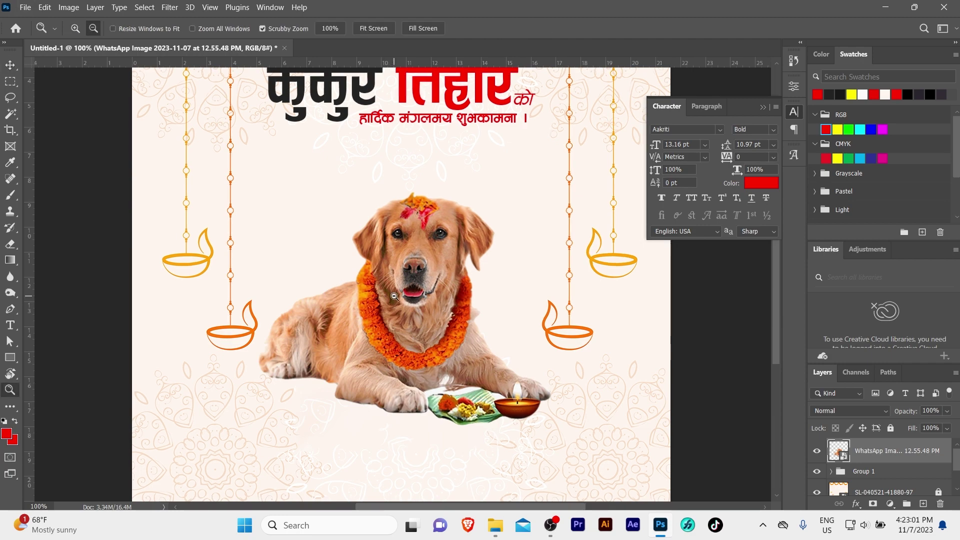
alt+click(395, 297)
key(v)
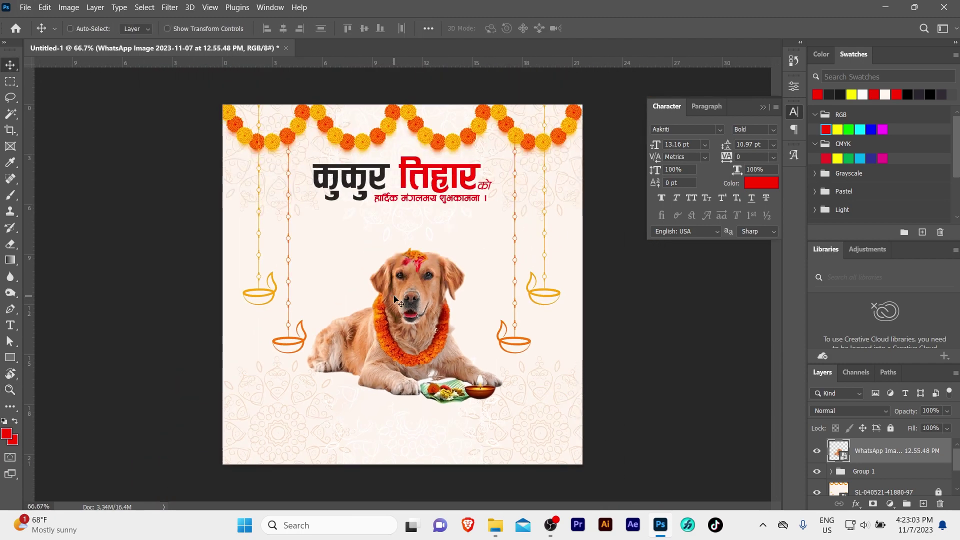
key(ctrl+t)
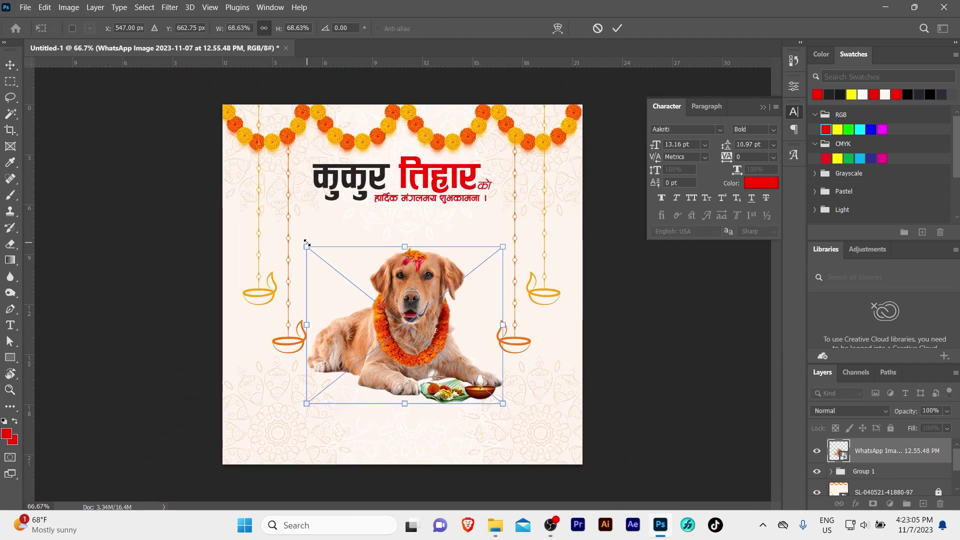
drag(307, 245, 301, 241)
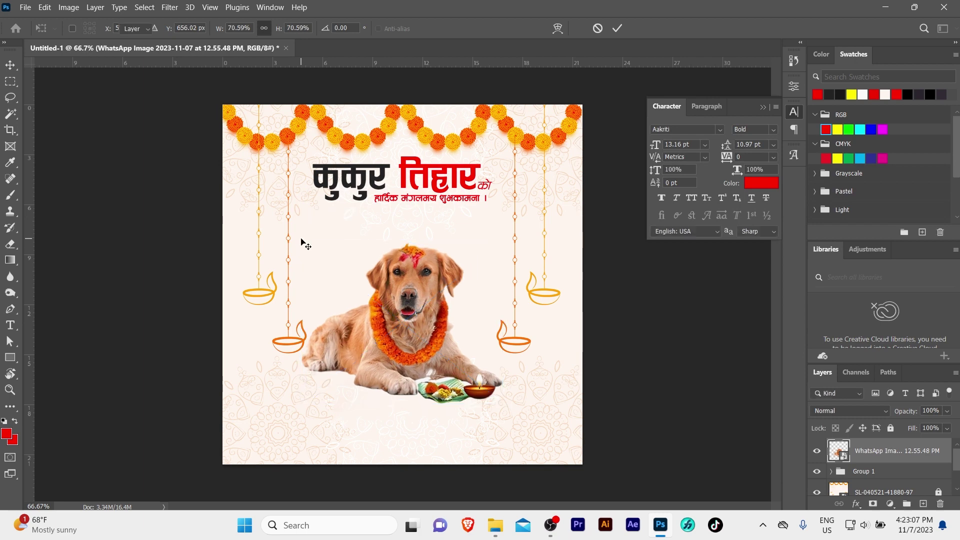
key(Return)
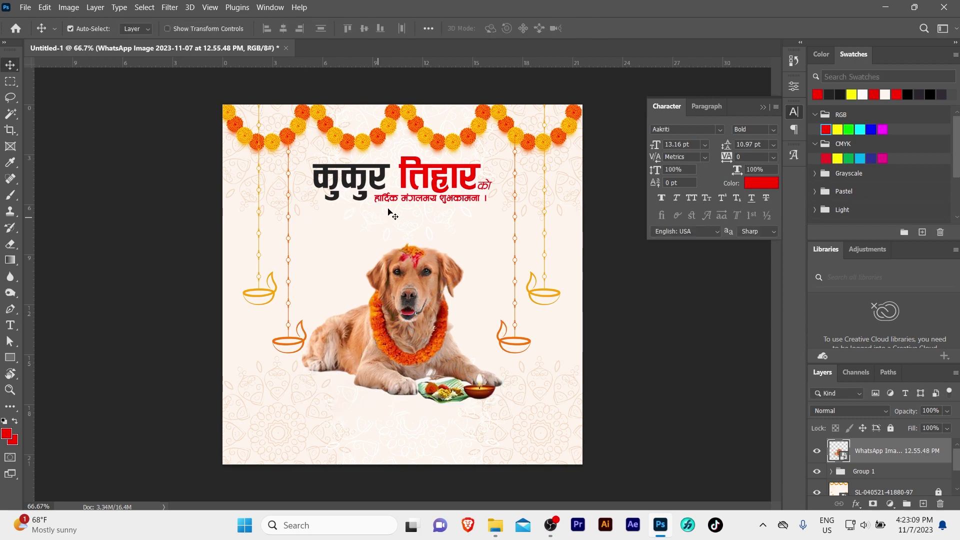
- Select the title and greeting, nudge them down, and enlarge them to about 107%
click(418, 170)
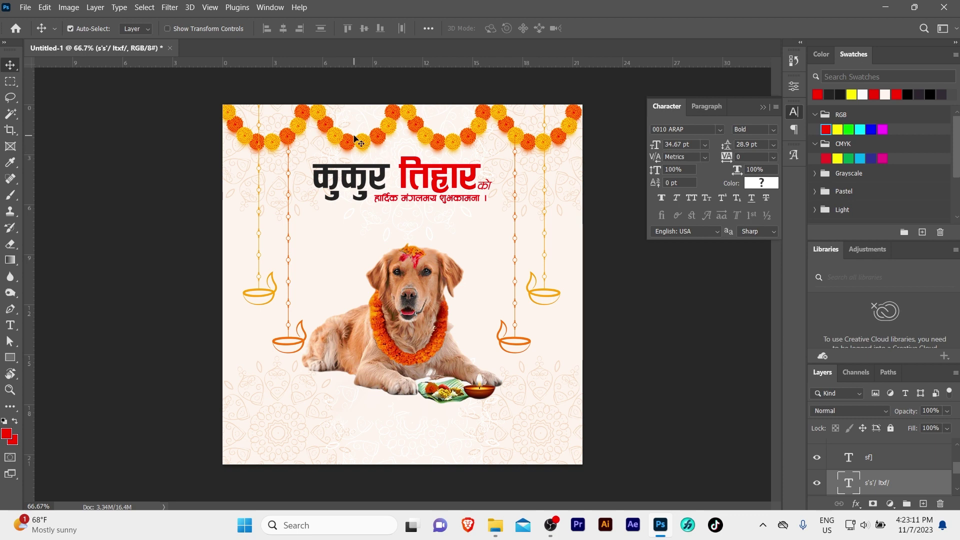
drag(348, 137, 492, 215)
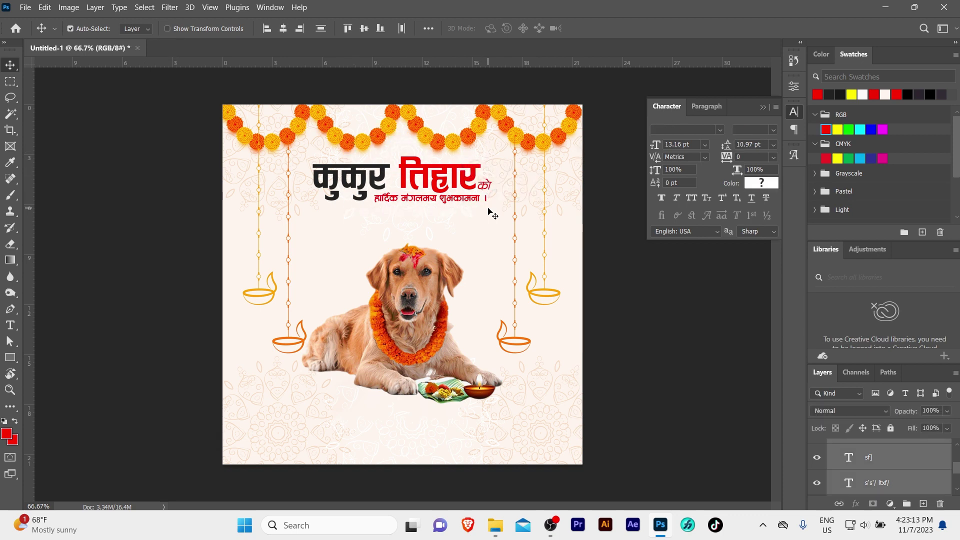
key(shift+Down)
key(shift+Down)
key(shift+Down)
key(shift+Down)
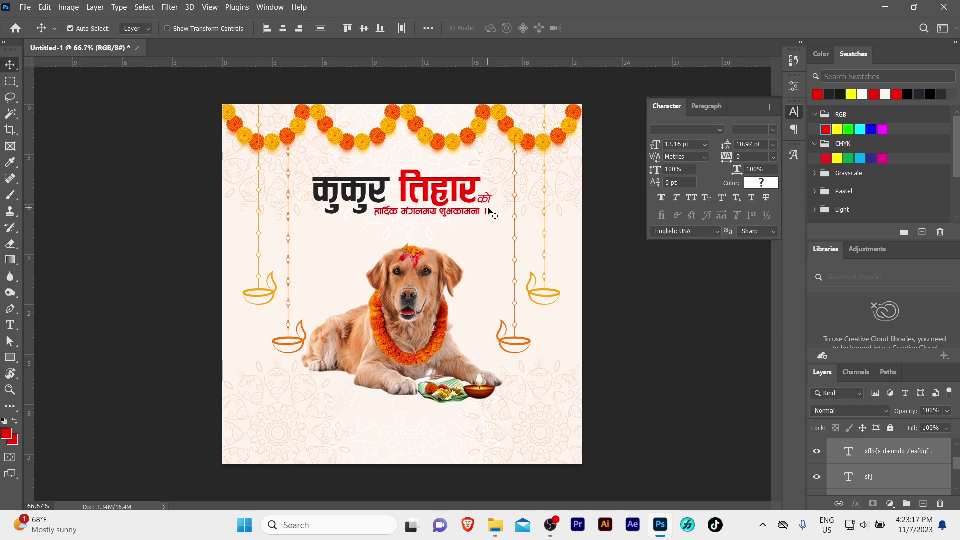
key(ctrl+t)
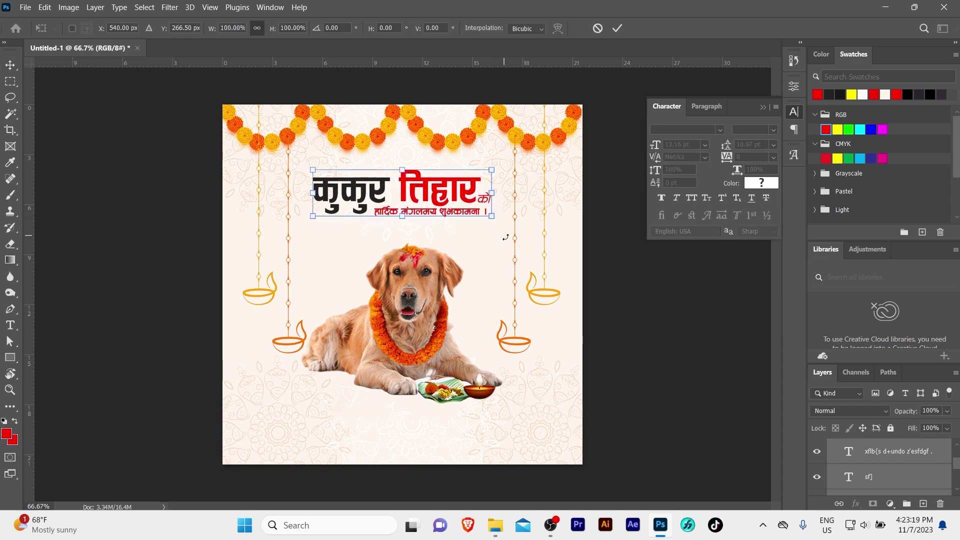
drag(492, 216, 503, 229)
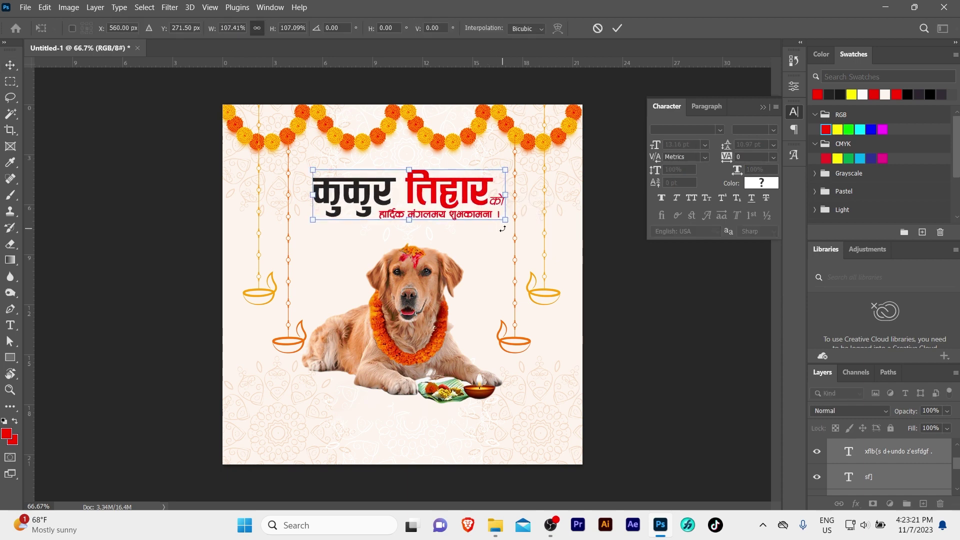
key(Return)
- Centre Group 1 horizontally on the canvas
scroll(871, 475, up, 1)
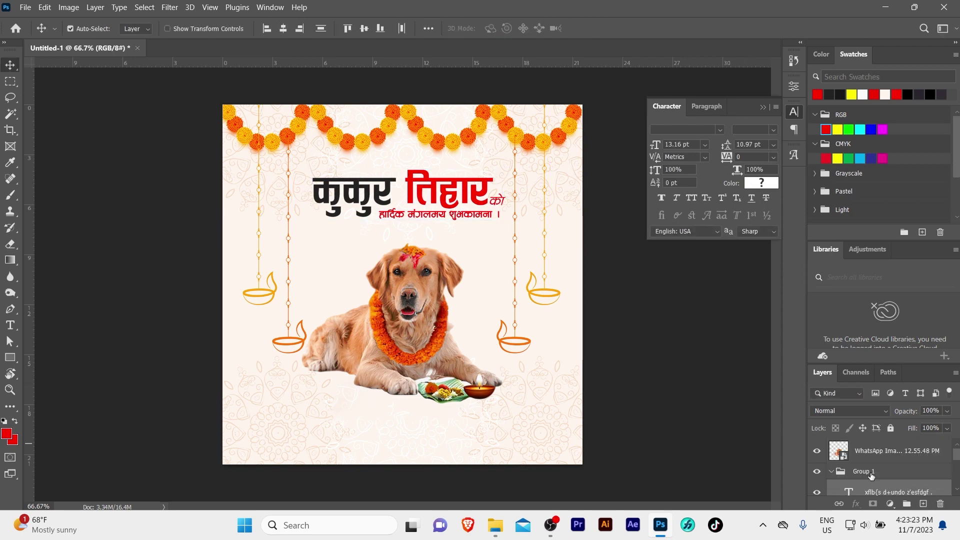
click(871, 473)
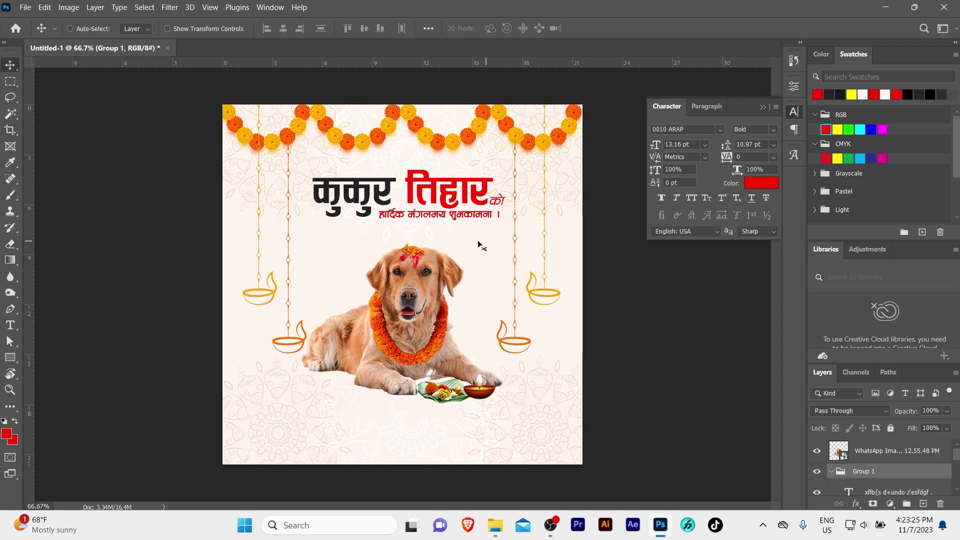
key(ctrl+a)
click(284, 29)
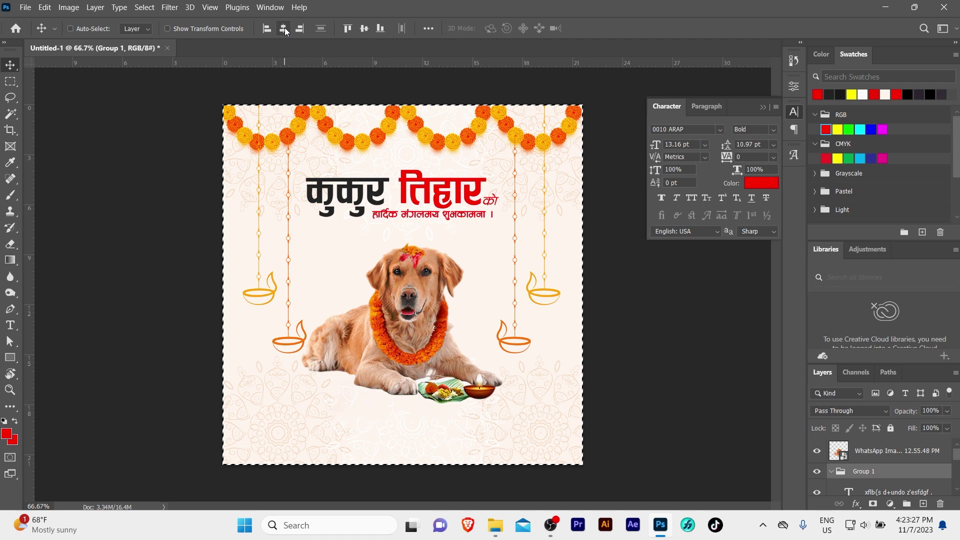
key(ctrl+d)
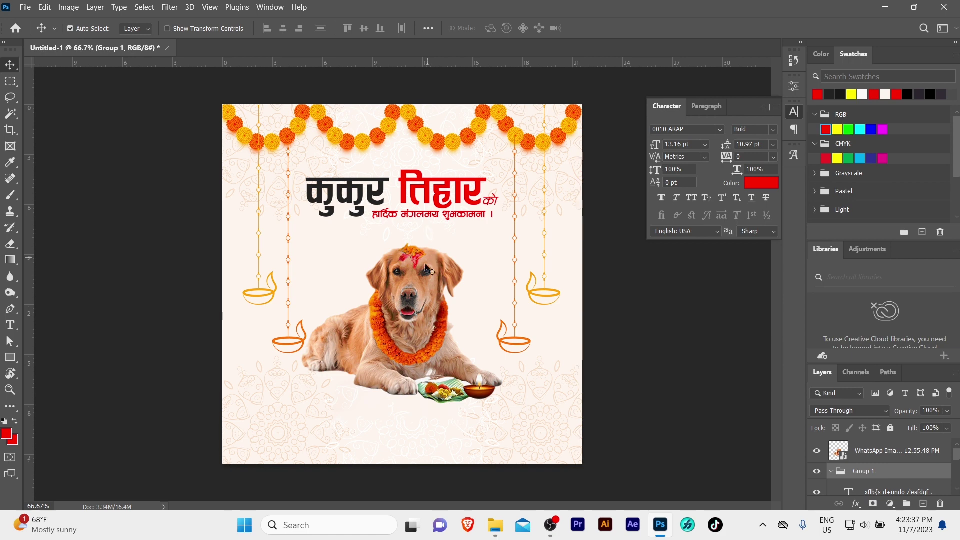
- Drag the Logo Final image from the Tlhar folder onto the poster
click(418, 285)
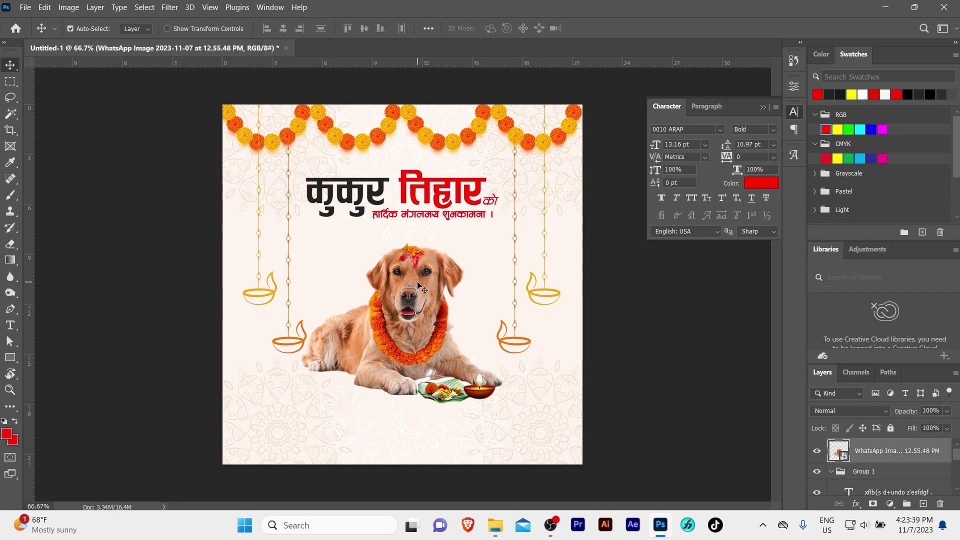
click(495, 524)
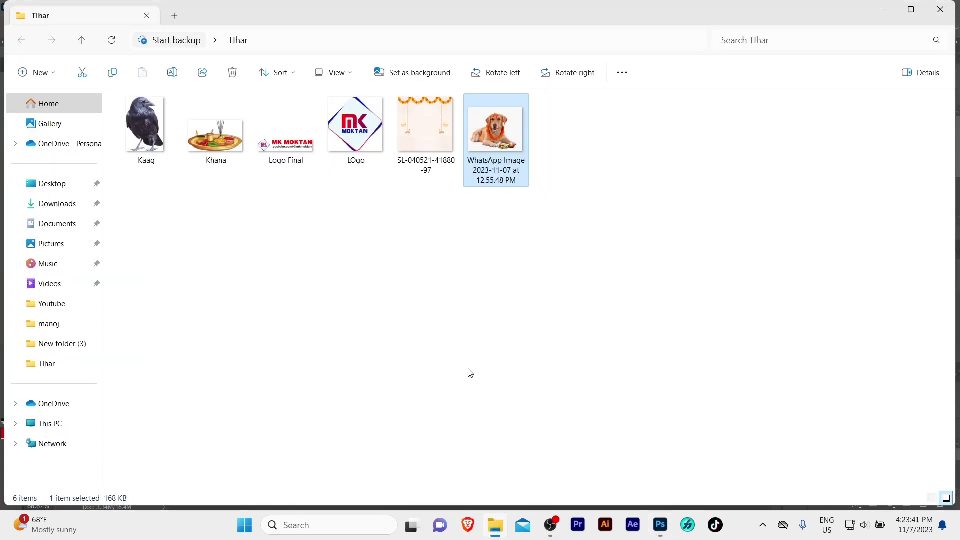
mouse_move(316, 148)
mouse_down()
mouse_move(293, 175)
mouse_move(665, 523)
mouse_up()
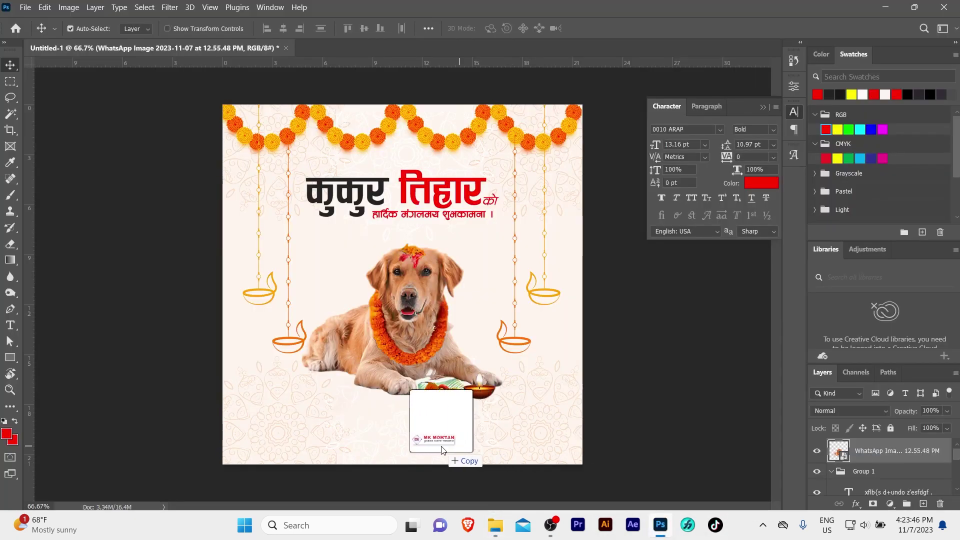
drag(665, 522, 443, 450)
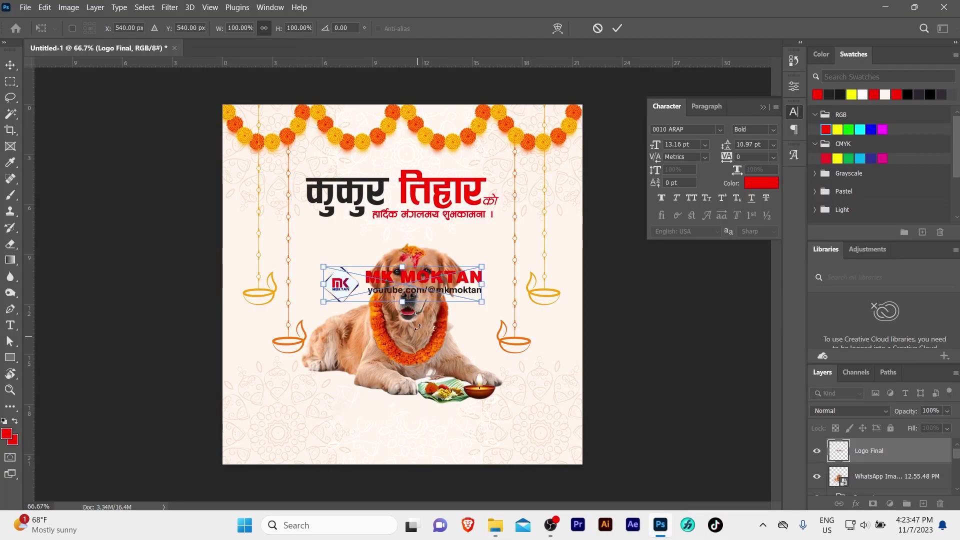
- Commit the logo placement and move the MK MOKTAN logo to the poster bottom
key(Return)
drag(442, 293, 442, 370)
key(ctrl+z)
key(ctrl+z)
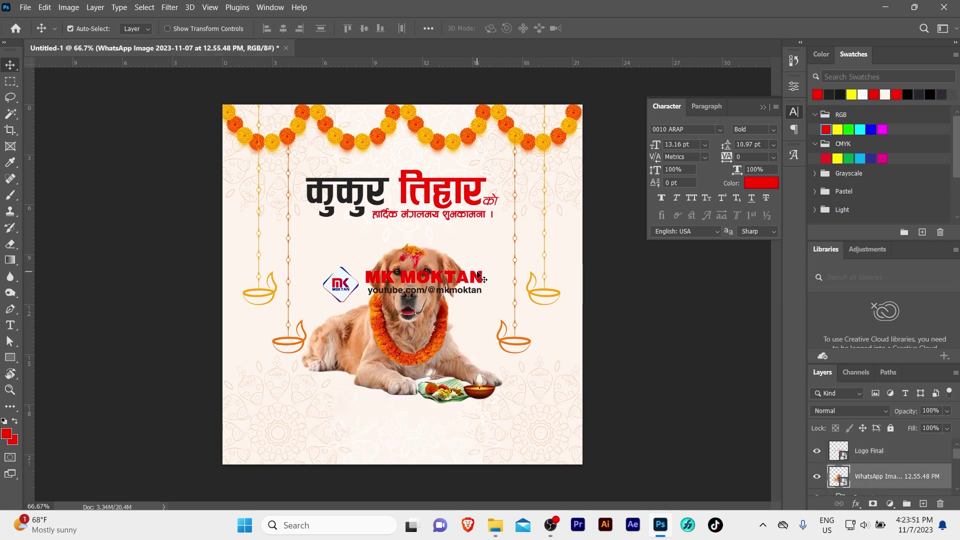
drag(479, 278, 476, 425)
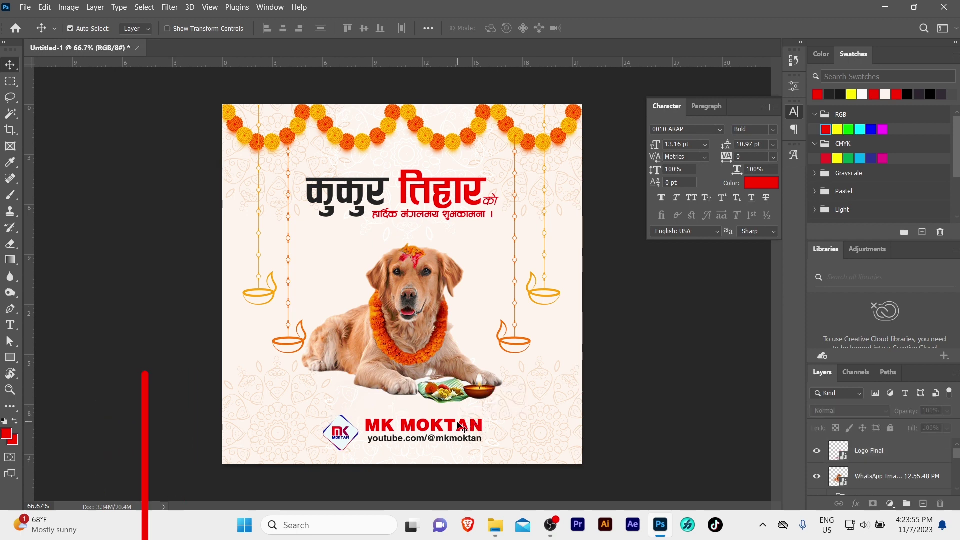
key(ctrl+a)
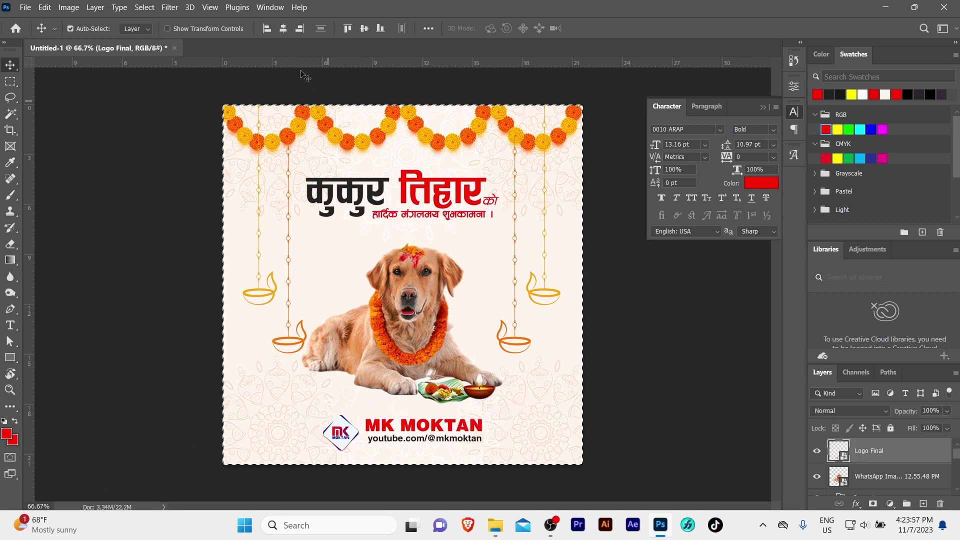
key(ctrl+d)
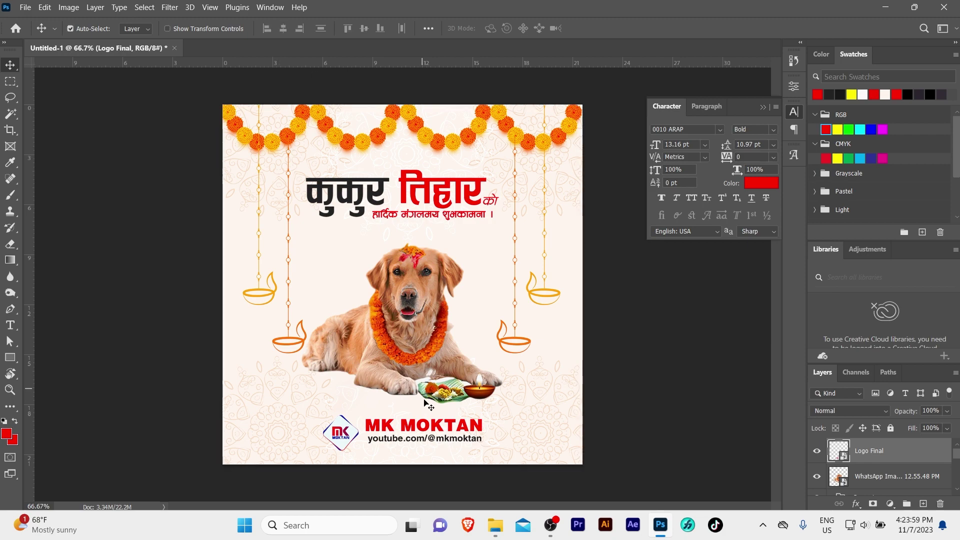
- Shrink the logo to about 93% and centre it horizontally on the canvas
key(z)
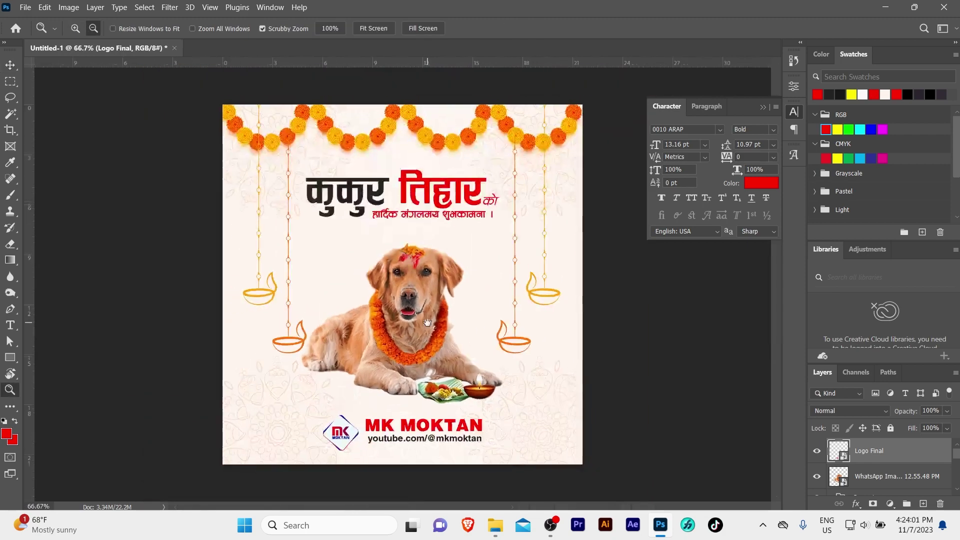
key(v)
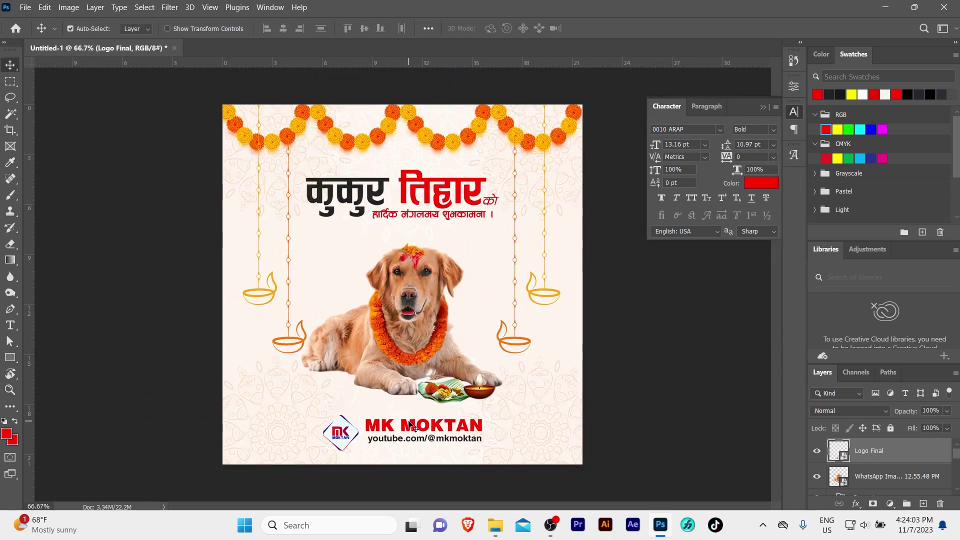
click(410, 427)
click(409, 427)
key(ctrl+t)
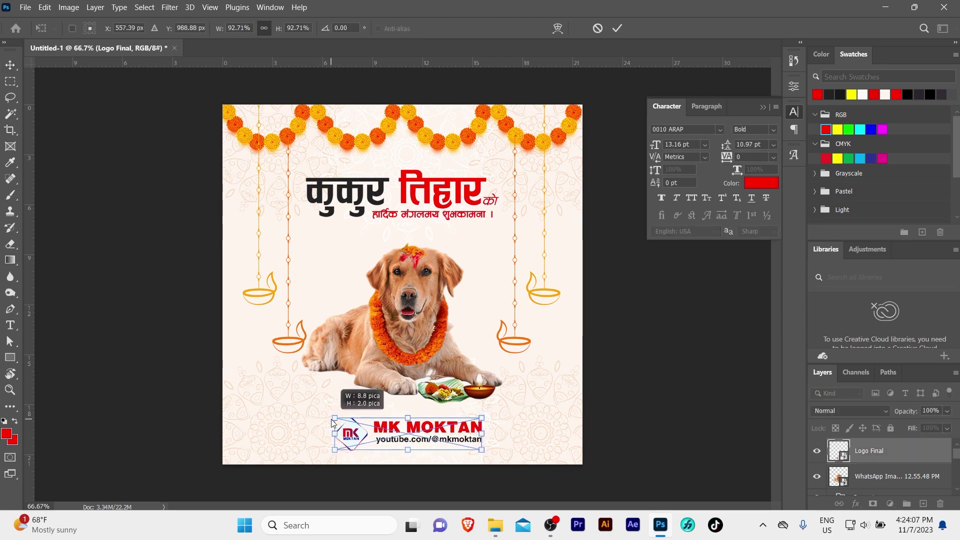
drag(321, 415, 332, 422)
key(Return)
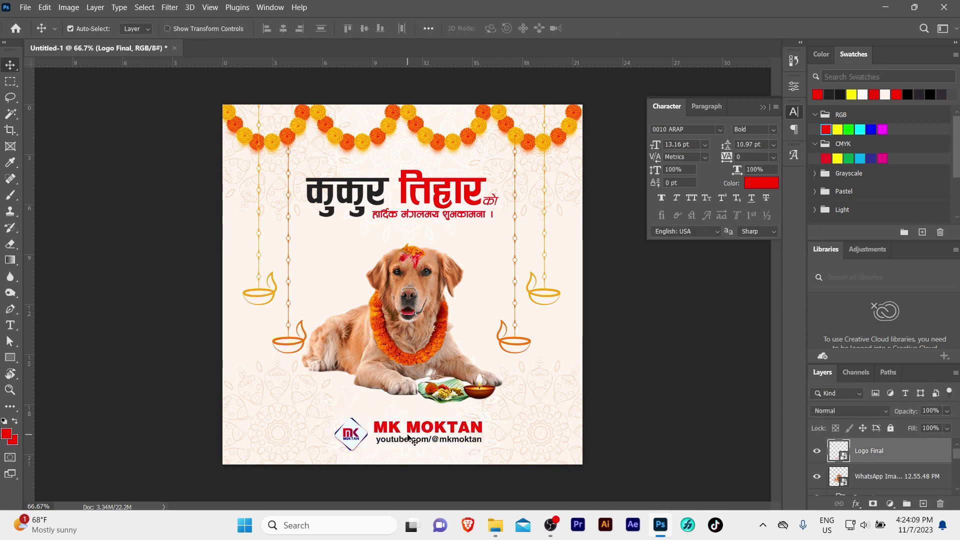
key(ctrl+a)
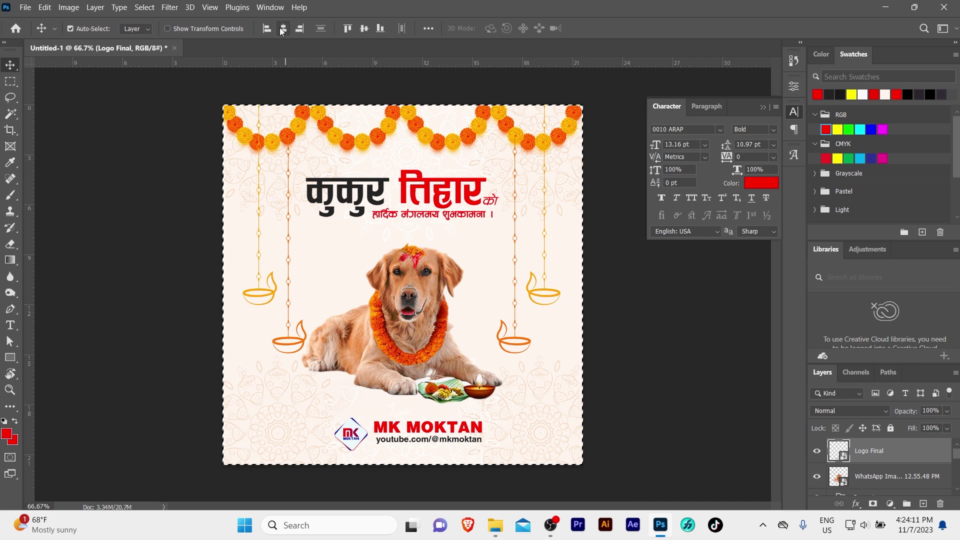
click(283, 29)
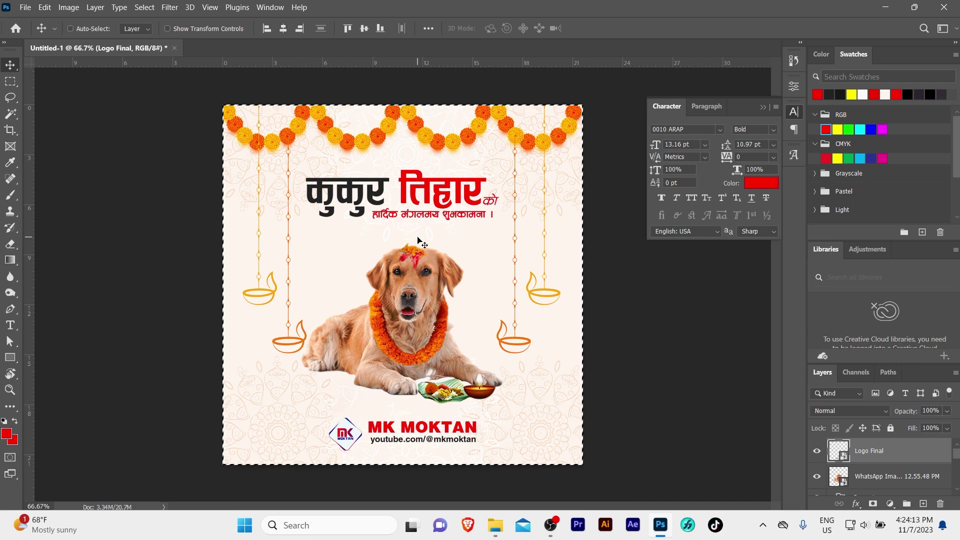
key(ctrl+d)
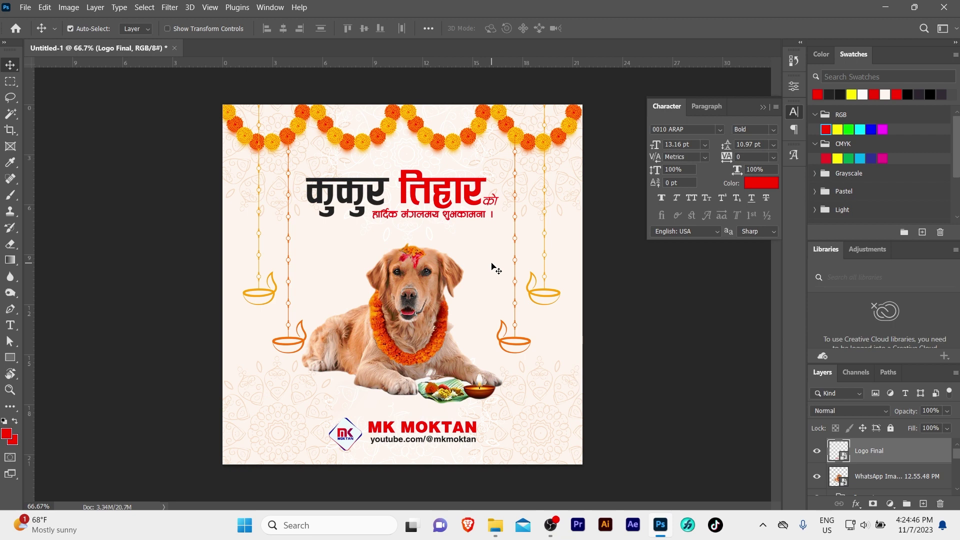